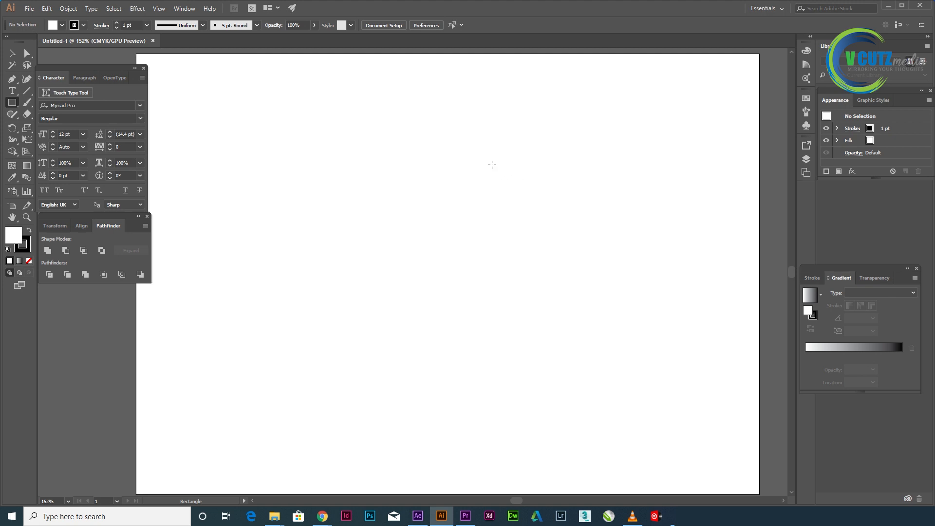
Draw a square about 112 mm wide in the middle of the artboard and fill it with red #cc1b1b.
drag(352, 159, 586, 285)
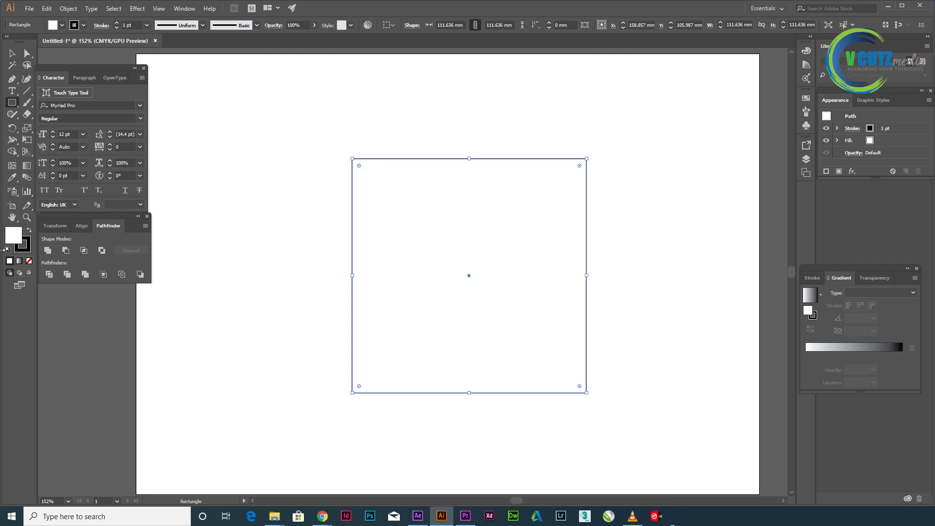
double_click(7, 242)
click(627, 186)
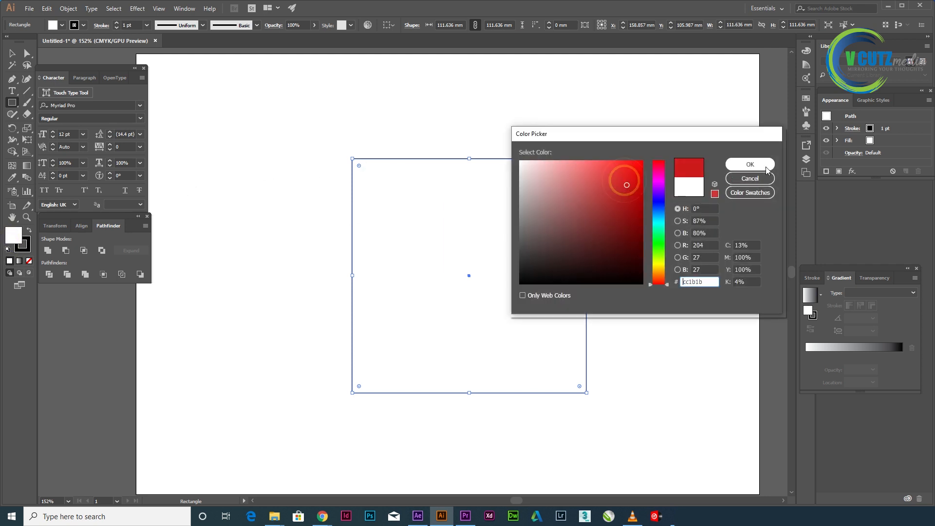
click(767, 165)
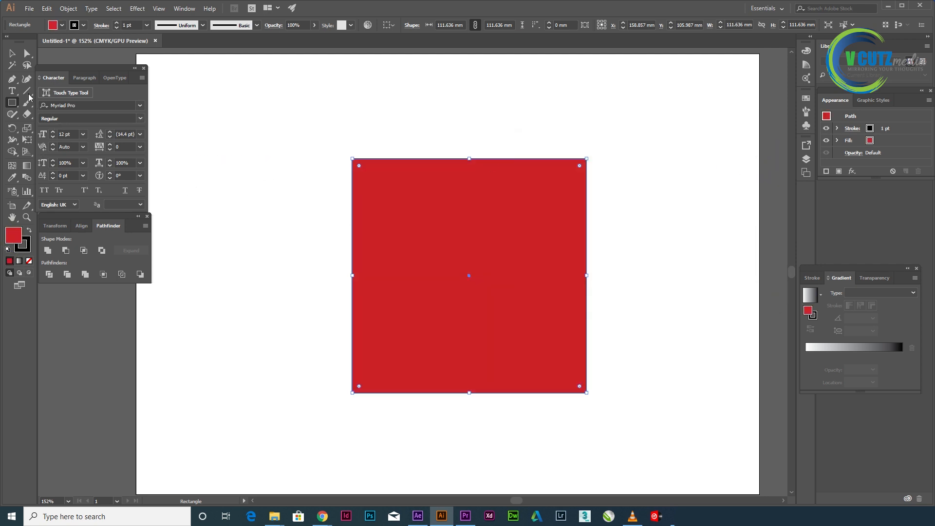
Draw a vertical line about 147 mm long and a horizontal line about 159 mm long, both centred on the square.
click(27, 91)
drag(469, 273, 476, 120)
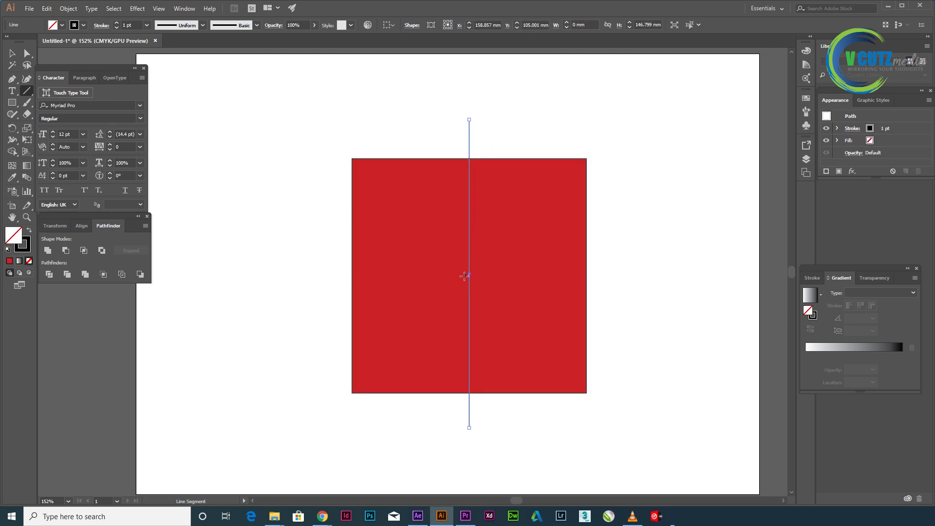
ctrl+click(227, 122)
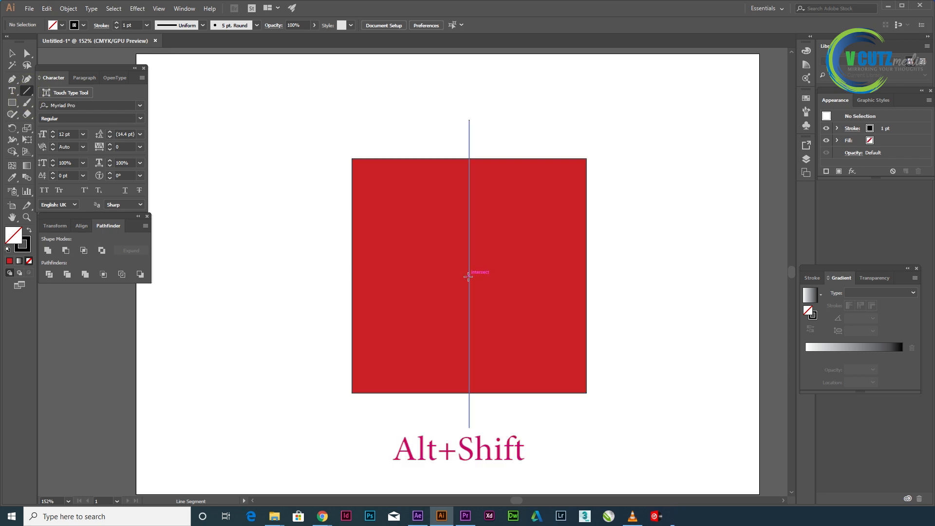
drag(470, 275, 637, 276)
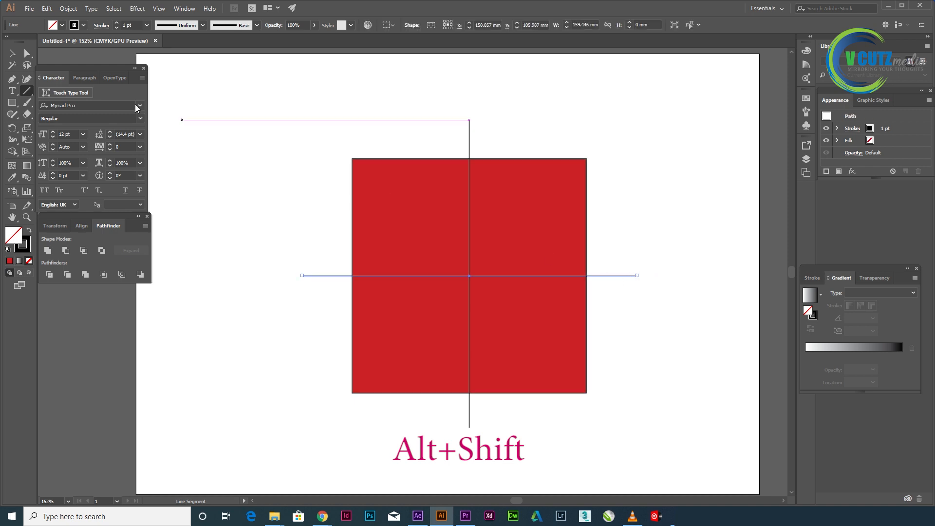
Align the vertical line to the square's horizontal centre and the horizontal line to its vertical centre.
click(12, 54)
click(368, 108)
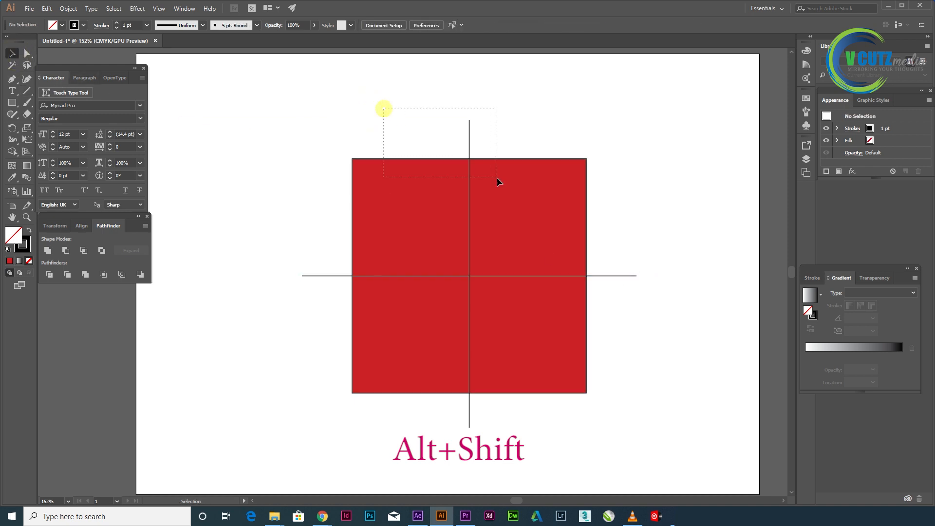
drag(497, 178, 499, 185)
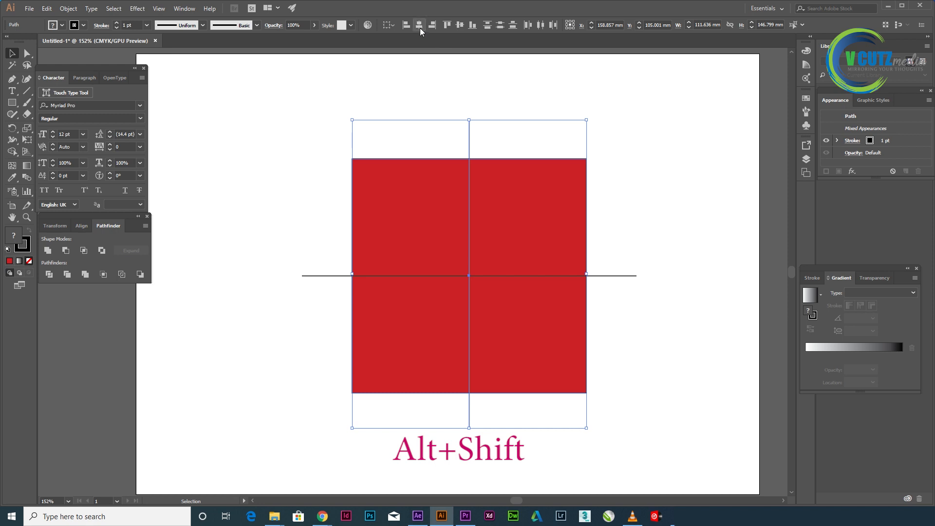
click(420, 27)
drag(705, 185, 572, 342)
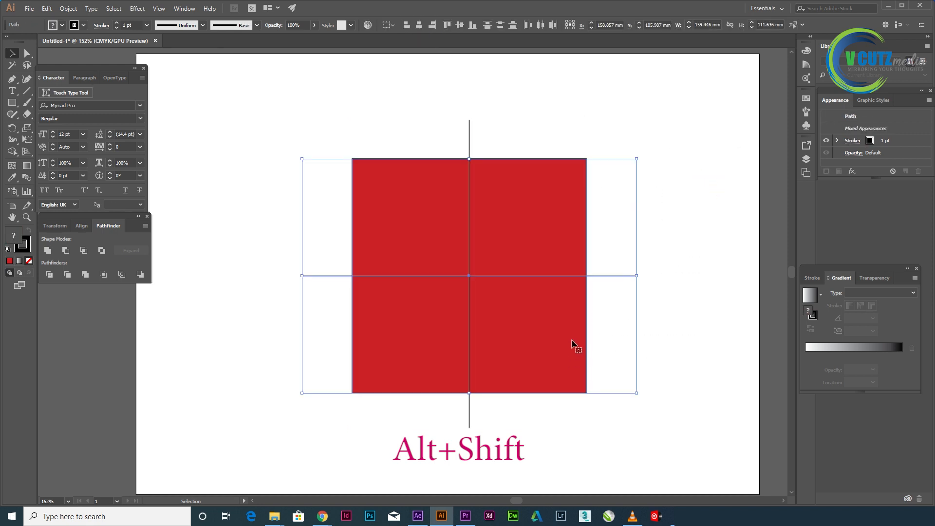
click(459, 25)
click(460, 26)
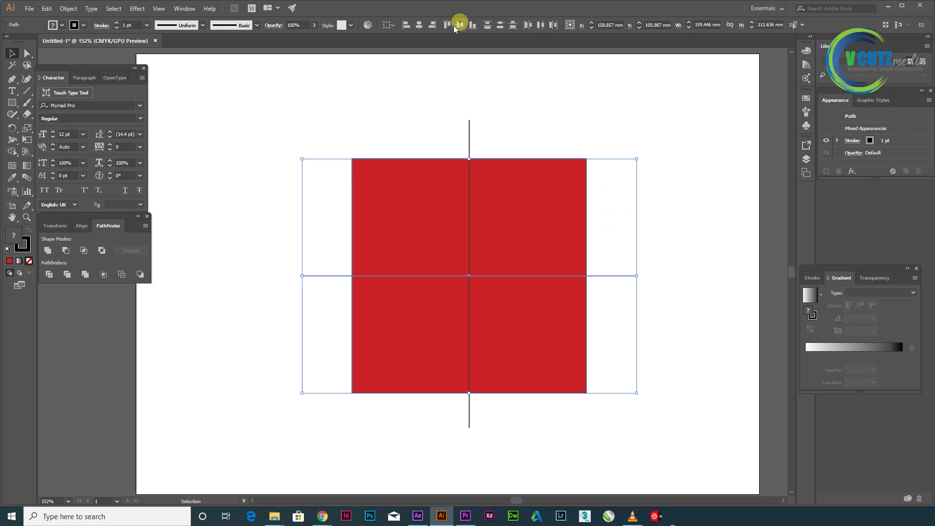
click(421, 25)
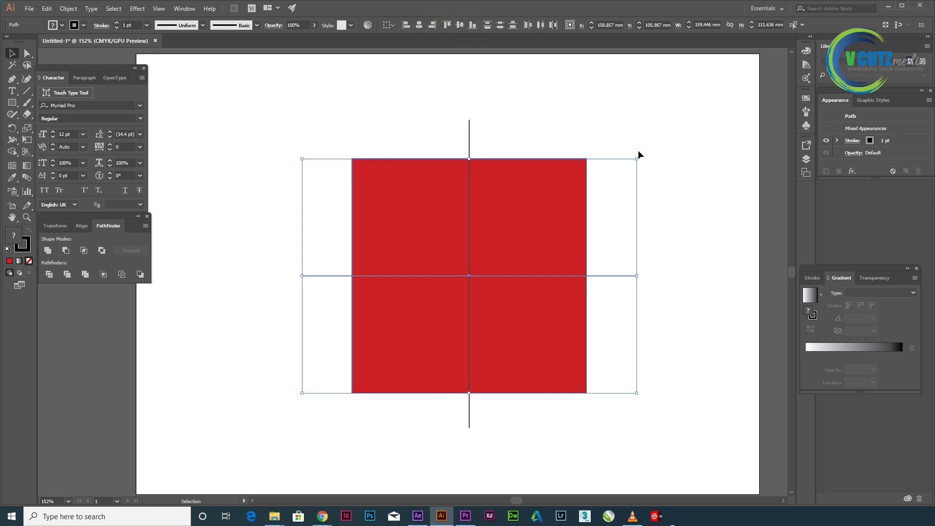
click(675, 161)
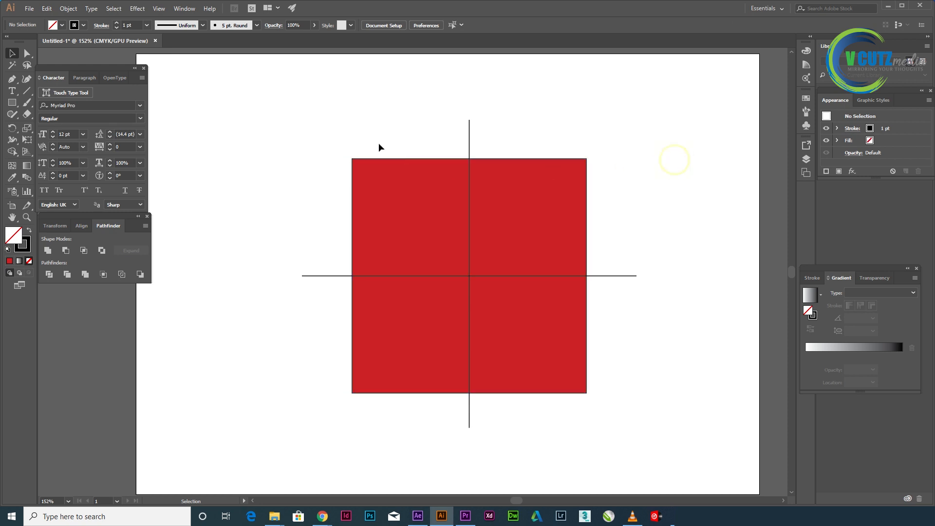
Draw two 45° diagonal lines from the square's centre, extending past all four of its corners.
click(26, 91)
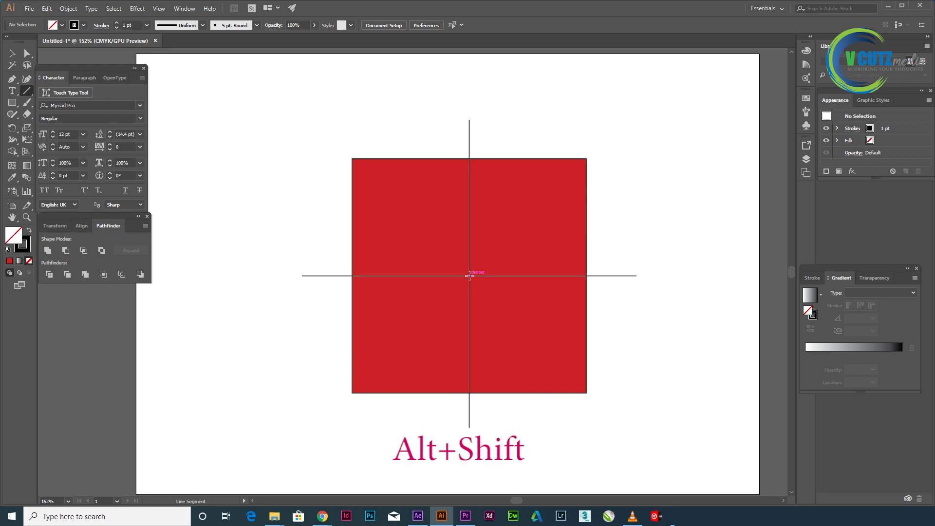
mouse_move(469, 276)
mouse_down()
mouse_move(603, 357)
mouse_move(621, 390)
mouse_up()
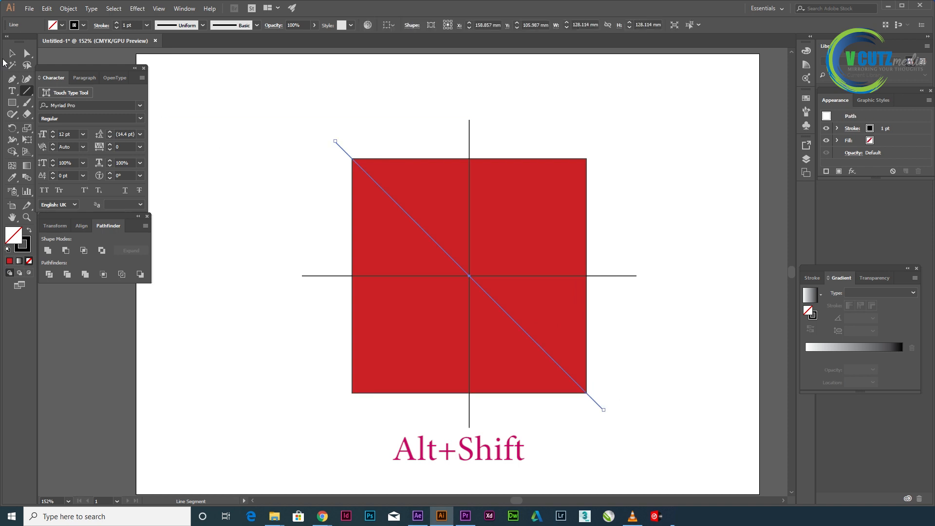
click(12, 53)
click(209, 126)
click(27, 91)
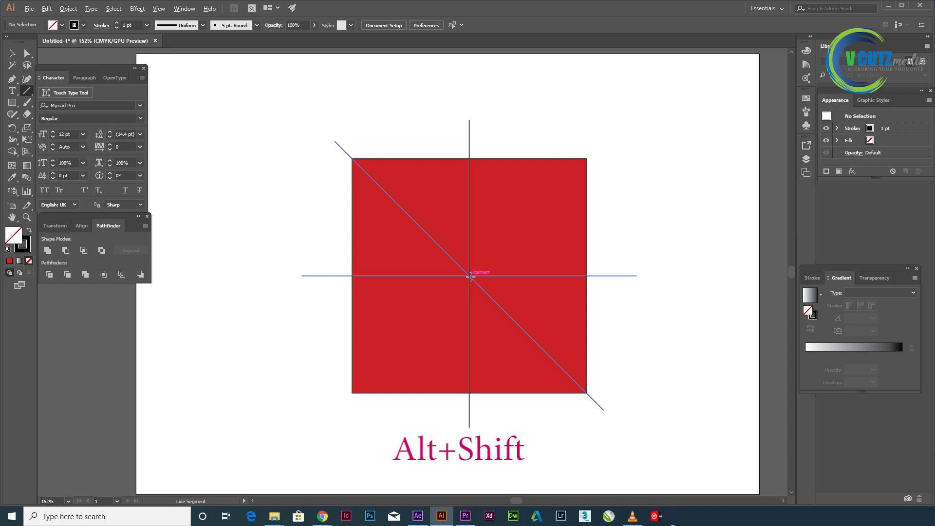
drag(471, 276, 619, 148)
Remove the stroke from the square and all four lines.
click(13, 57)
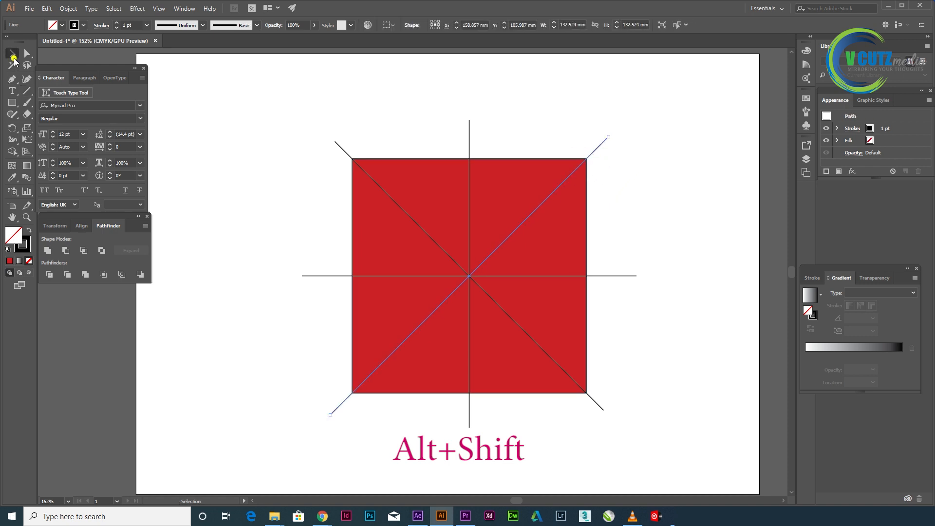
drag(255, 101, 664, 440)
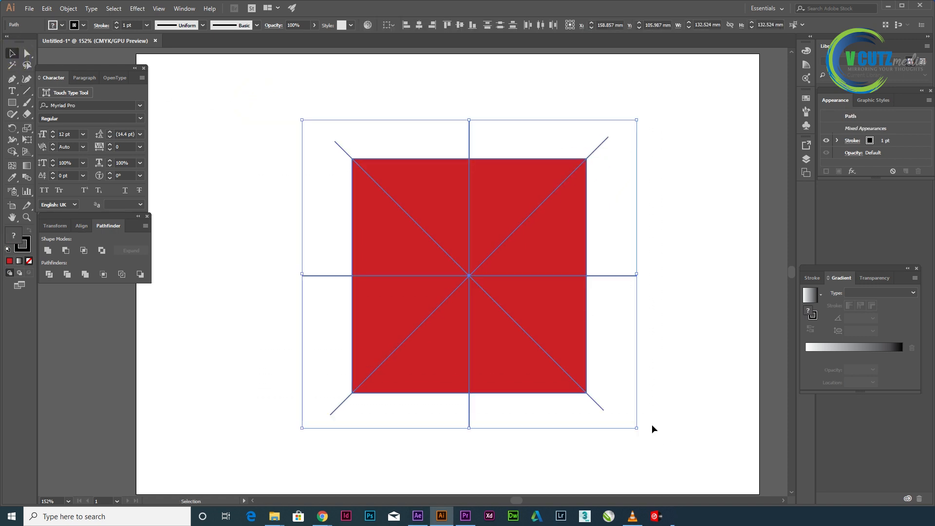
click(29, 260)
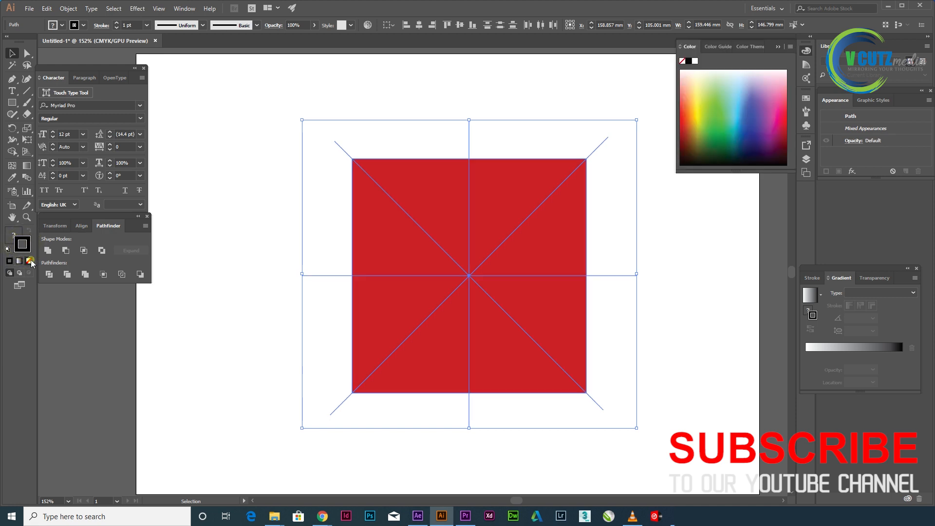
click(213, 181)
Divide the square along the four lines with Pathfinder and ungroup the resulting triangles.
drag(313, 124, 647, 440)
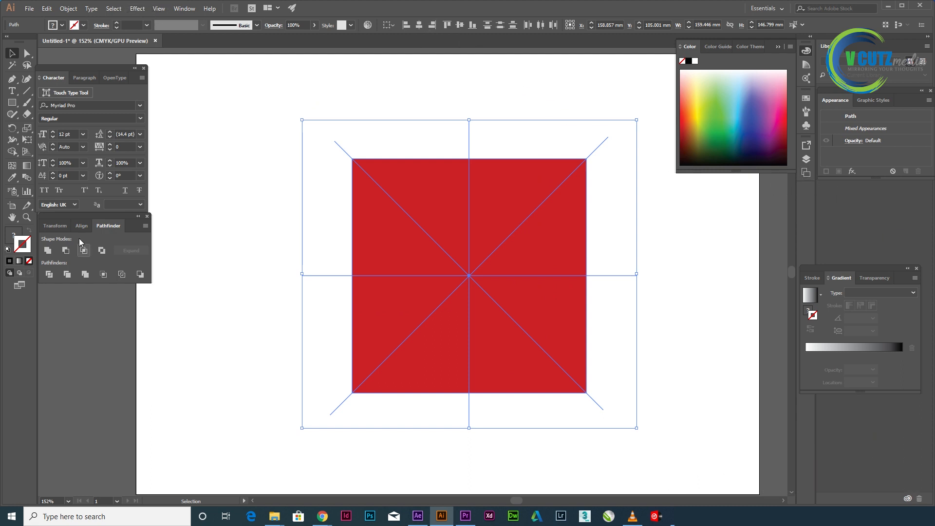
drag(108, 226, 143, 319)
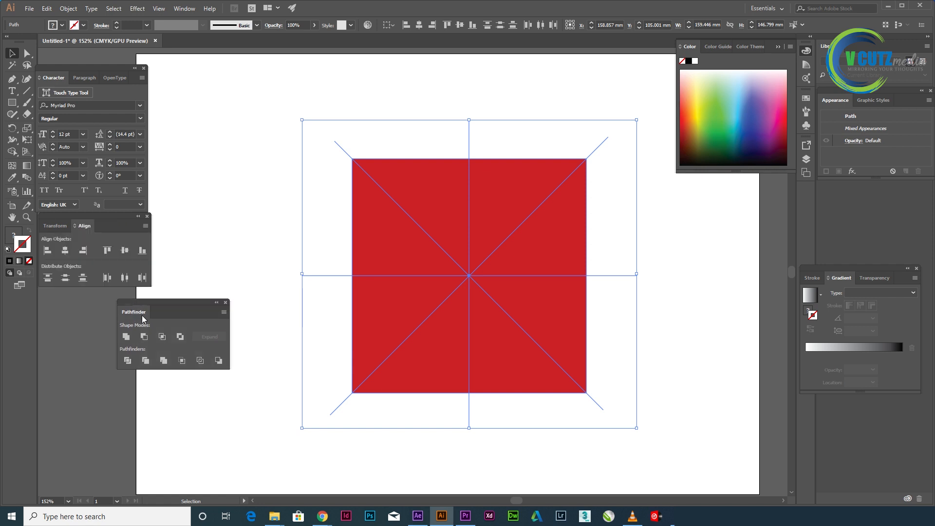
click(128, 360)
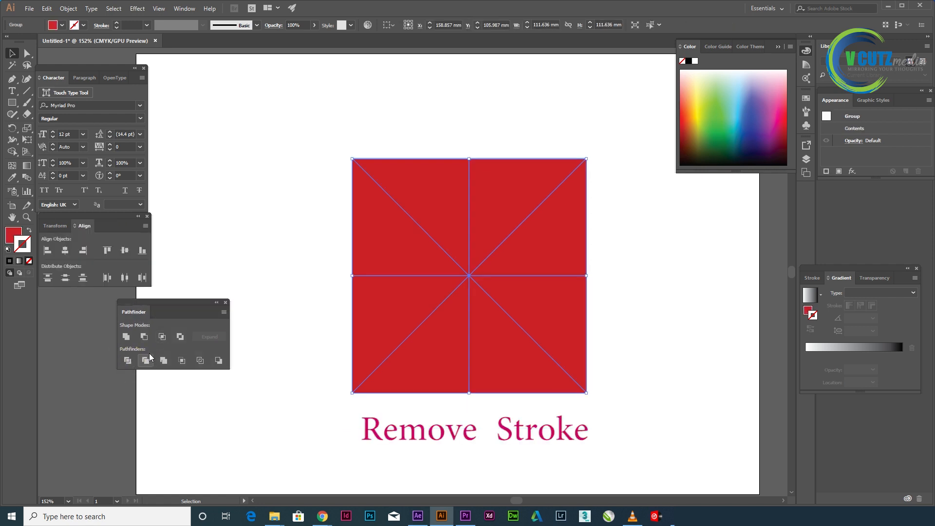
right_click(424, 236)
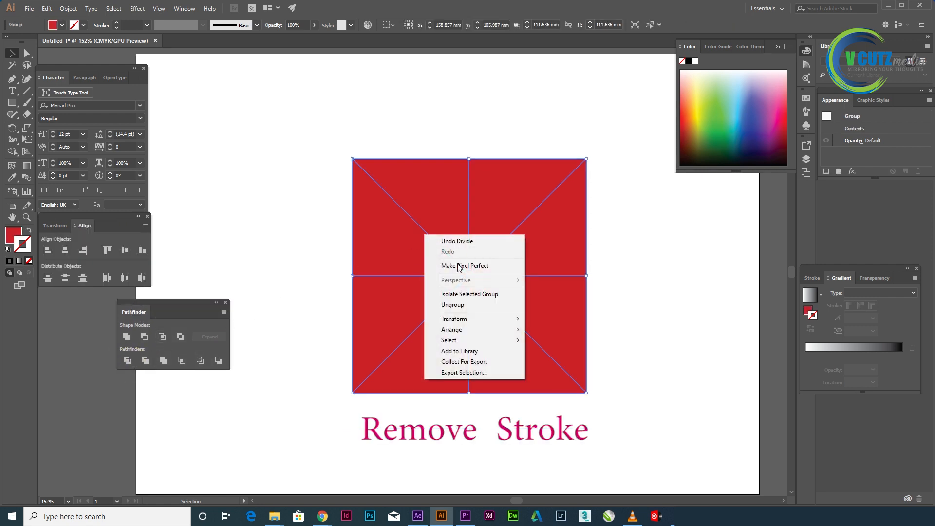
click(461, 306)
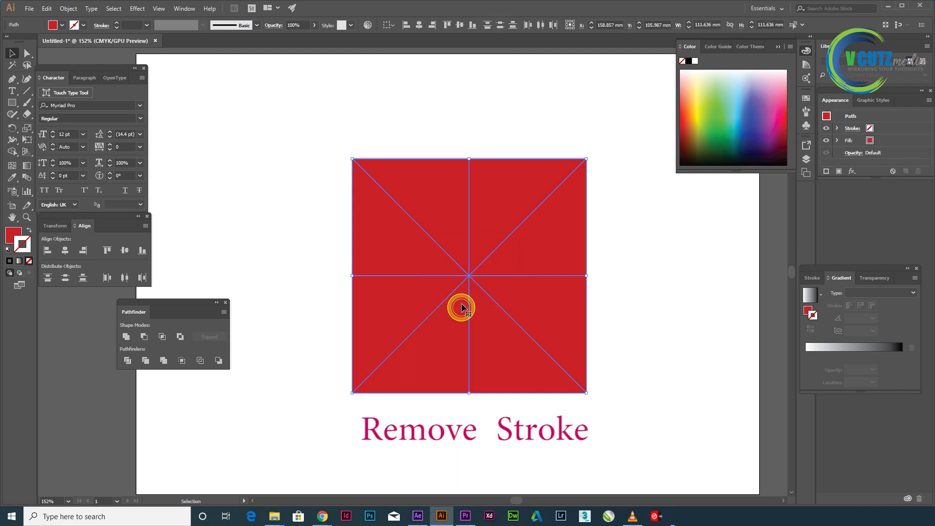
click(696, 278)
Try moving the two upper-right triangles out of the square, and undo both moves.
click(514, 201)
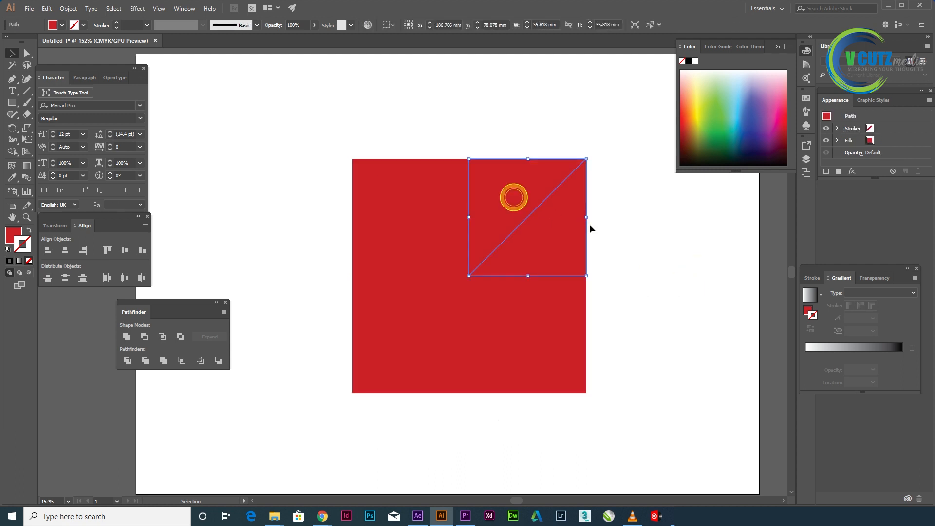
click(642, 261)
drag(568, 246, 619, 252)
drag(487, 194, 496, 171)
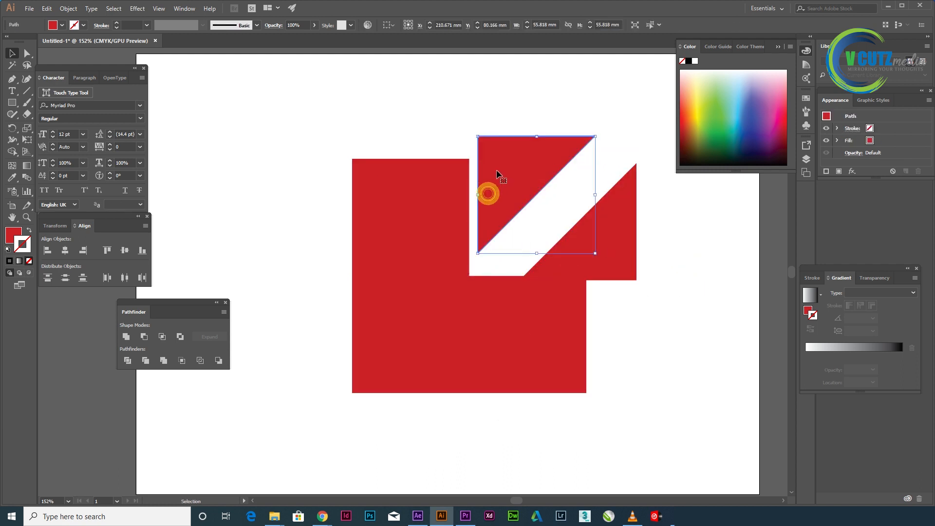
key(ctrl+z)
key(ctrl+z)
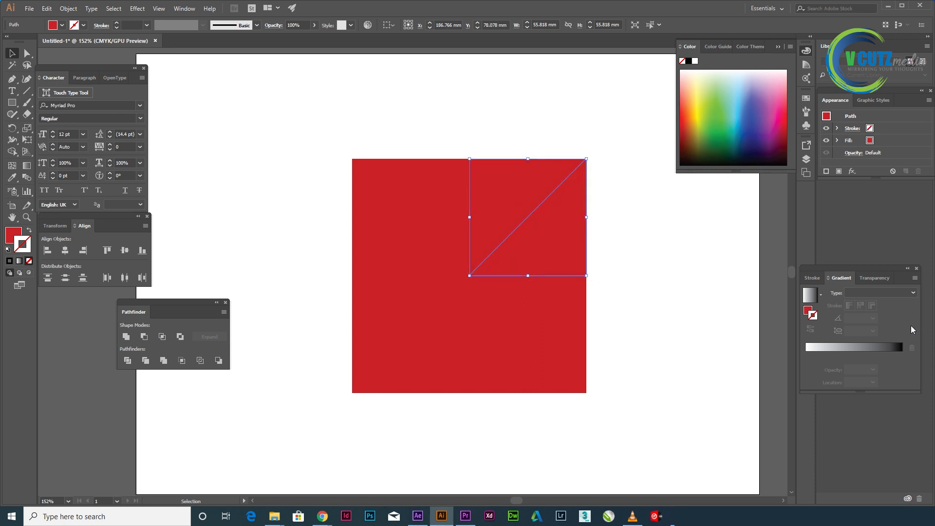
click(645, 331)
Create a copy of the triangle right of the top centre, rotated 90° about the midpoint of the square's upper edge.
click(502, 203)
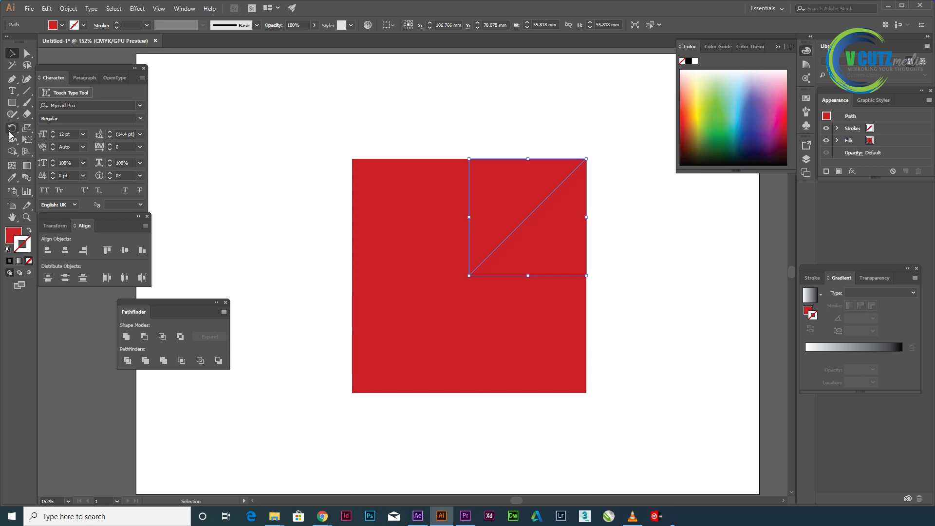
click(11, 129)
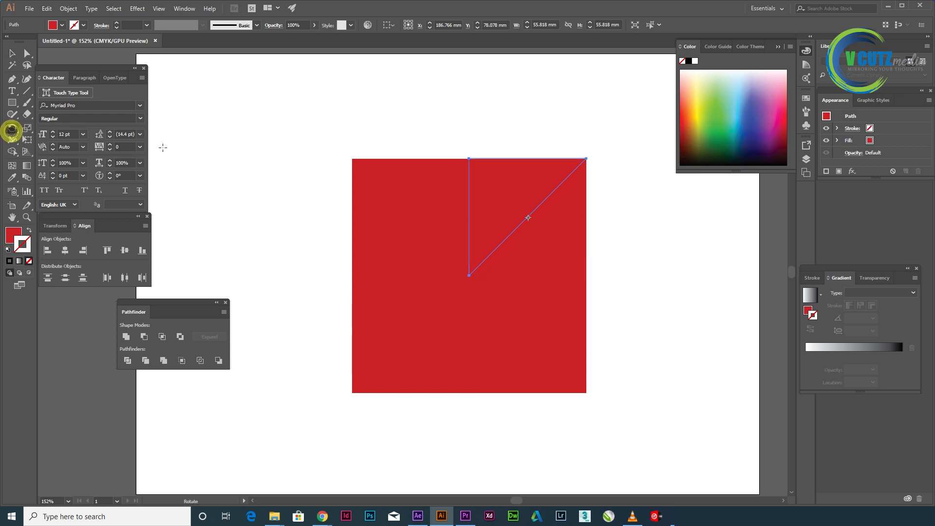
alt+click(469, 159)
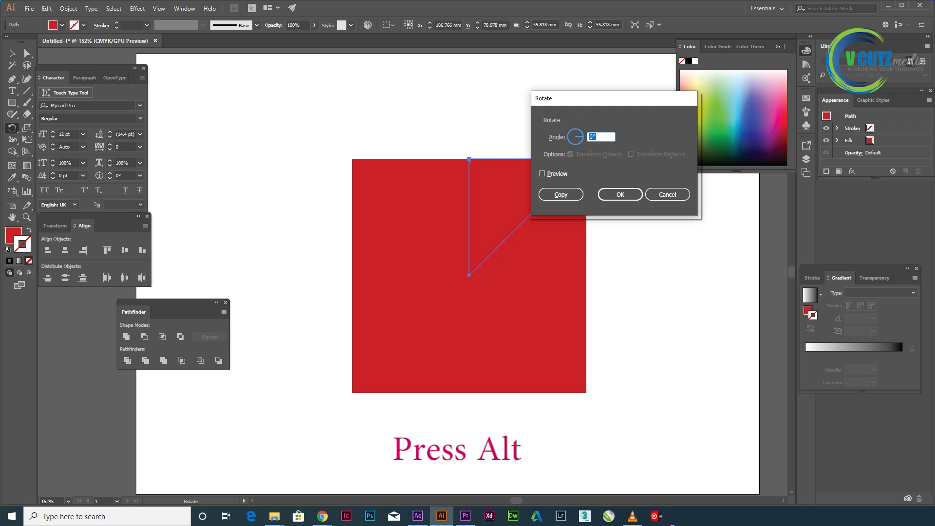
text(90)
click(541, 175)
click(561, 194)
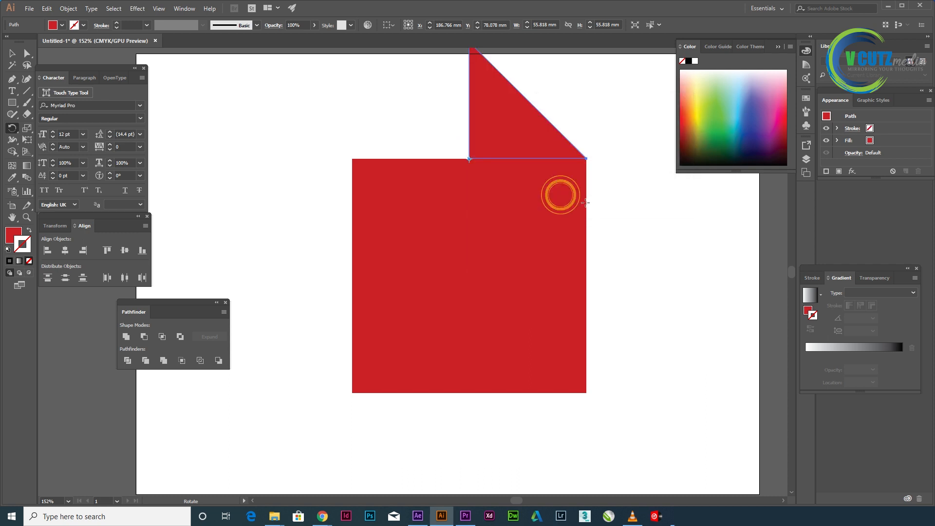
Create a copy of the triangle above the left centre, rotated 90° about the midpoint of the square's left edge.
click(9, 55)
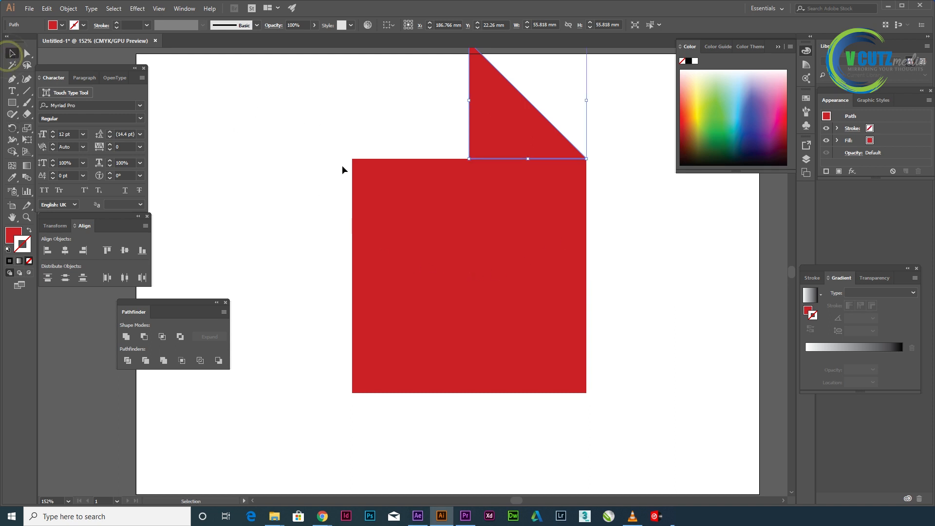
click(411, 230)
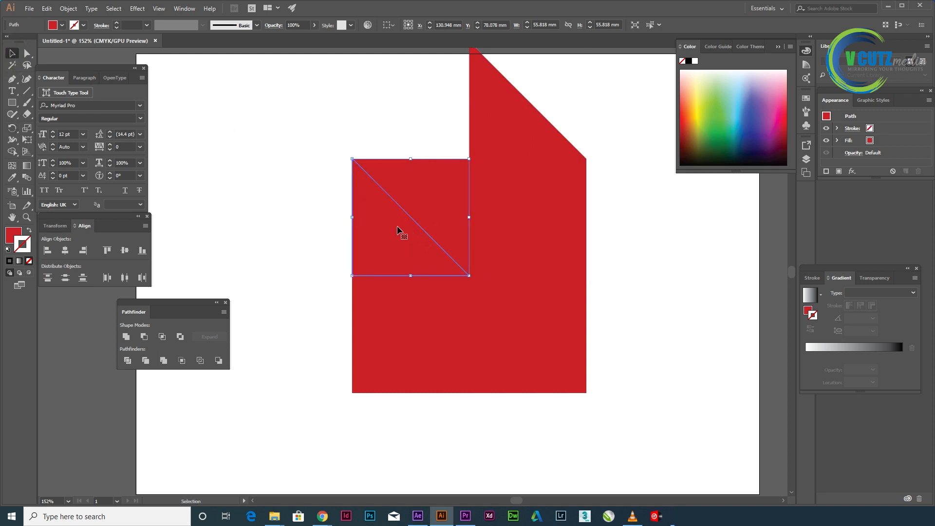
key(r)
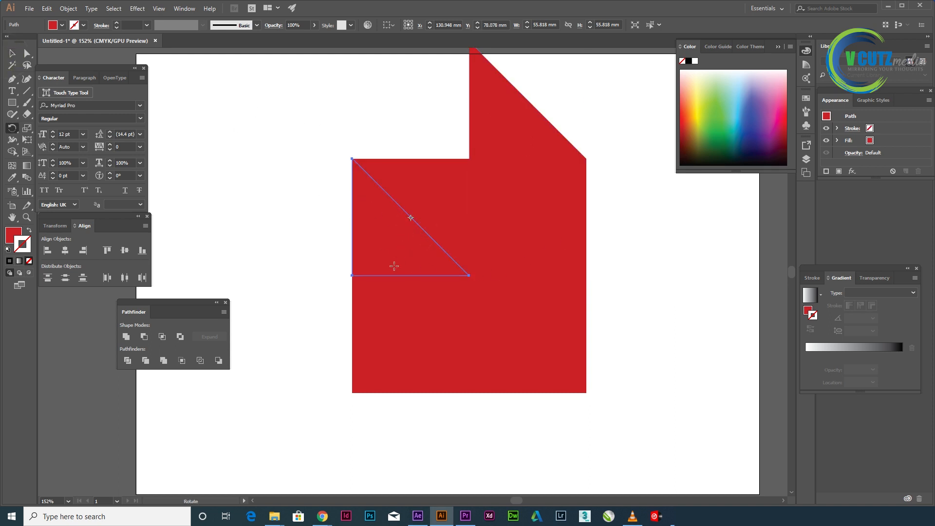
alt+click(352, 276)
click(565, 194)
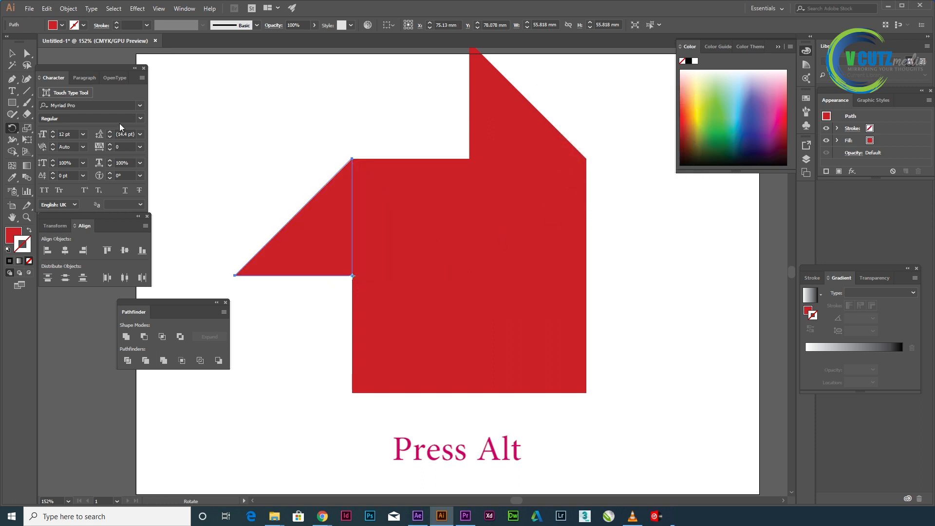
click(12, 53)
click(313, 354)
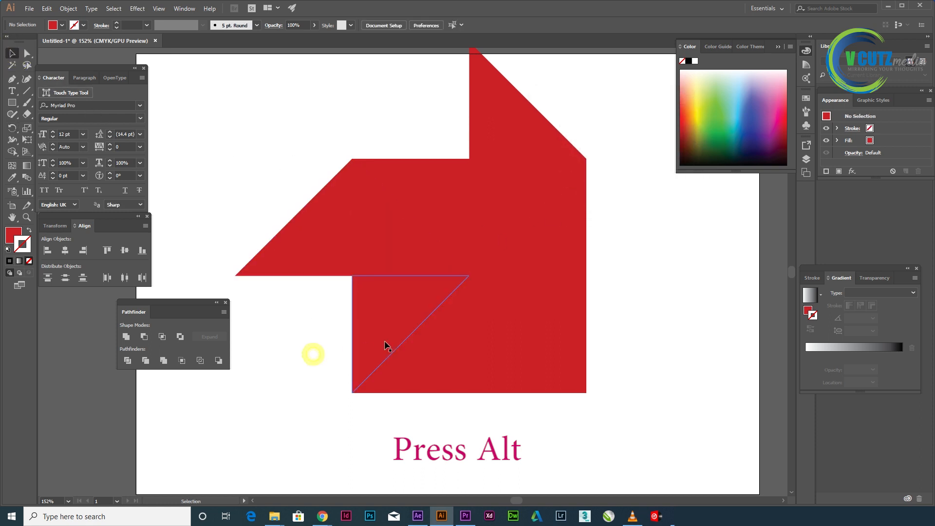
Create a copy of the triangle left of the square's bottom centre, rotated 90° about the midpoint of the lower edge.
click(385, 345)
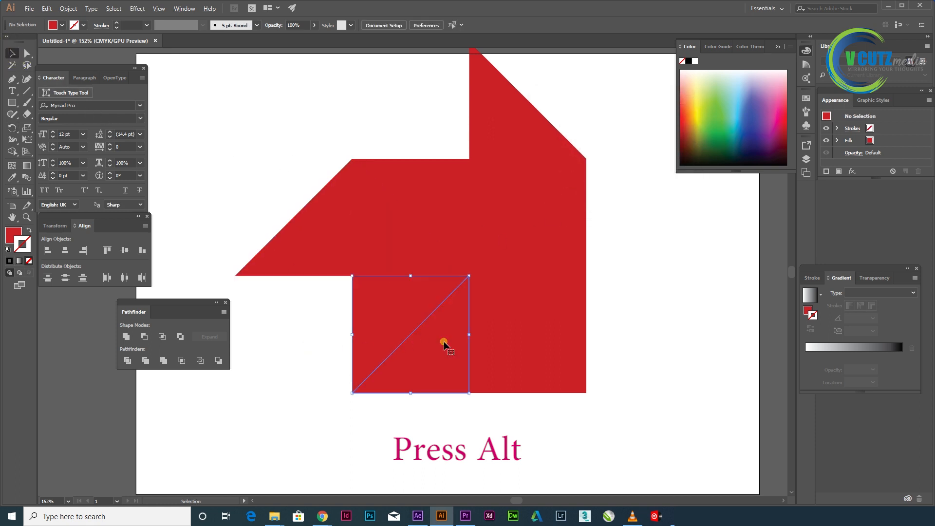
click(12, 128)
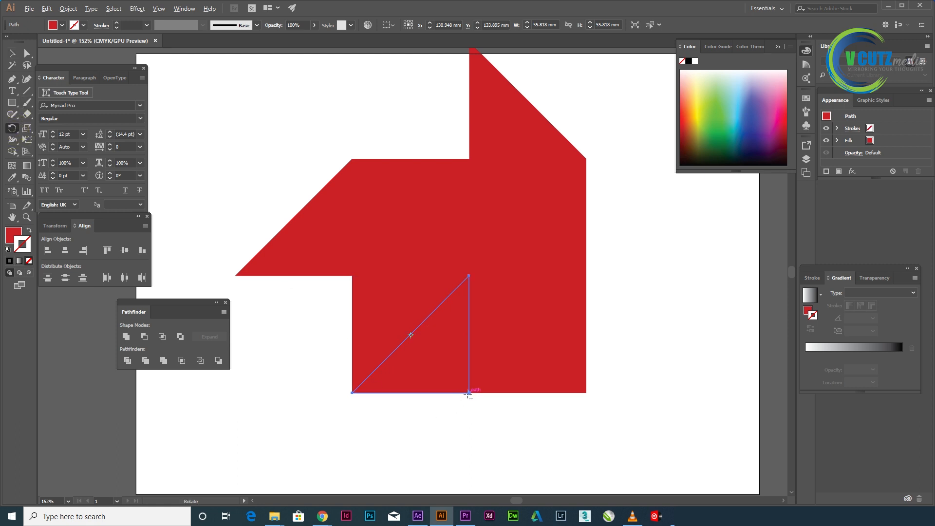
alt+click(466, 393)
click(577, 193)
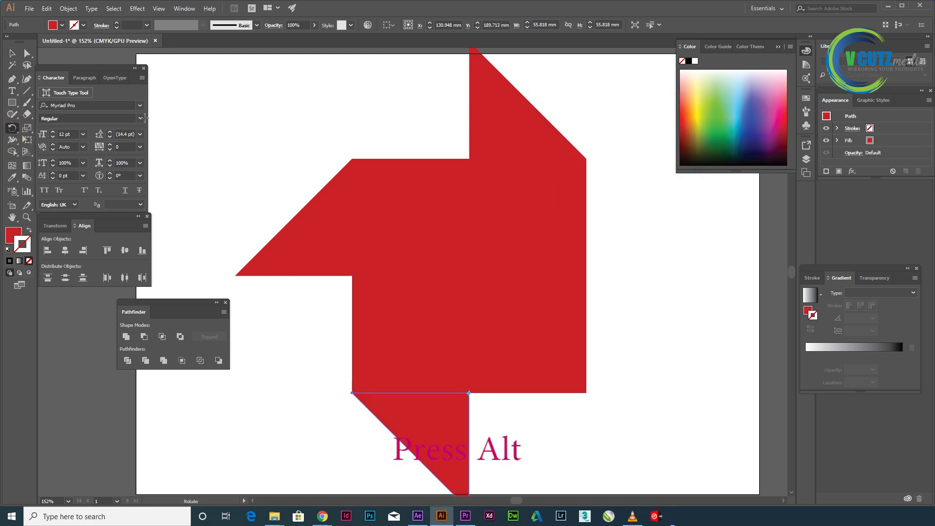
Create a copy of the triangle below the square's right centre, rotated 90° about the midpoint of the right edge.
click(12, 54)
click(543, 280)
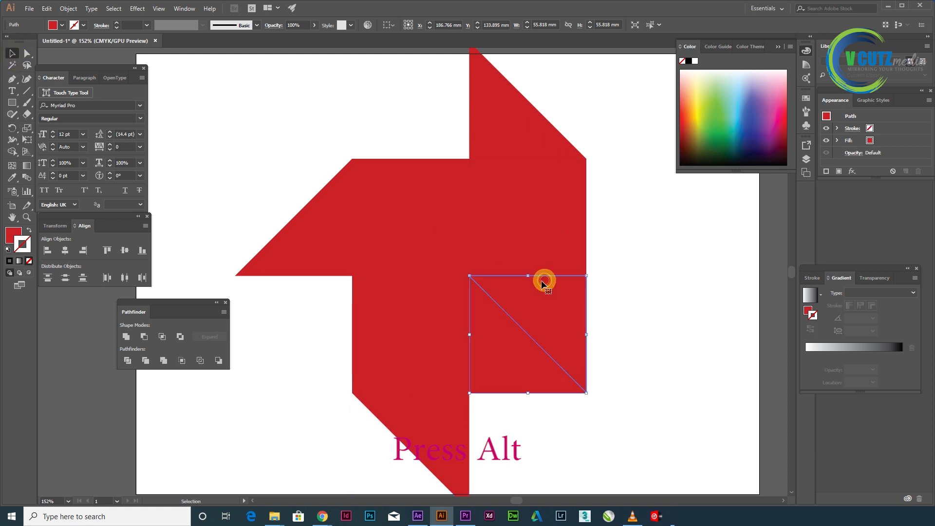
click(13, 128)
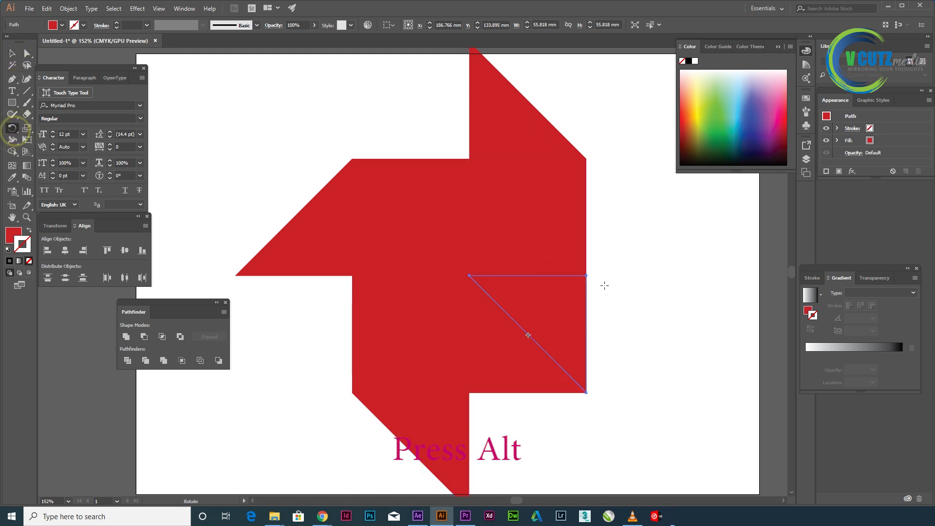
alt+click(587, 276)
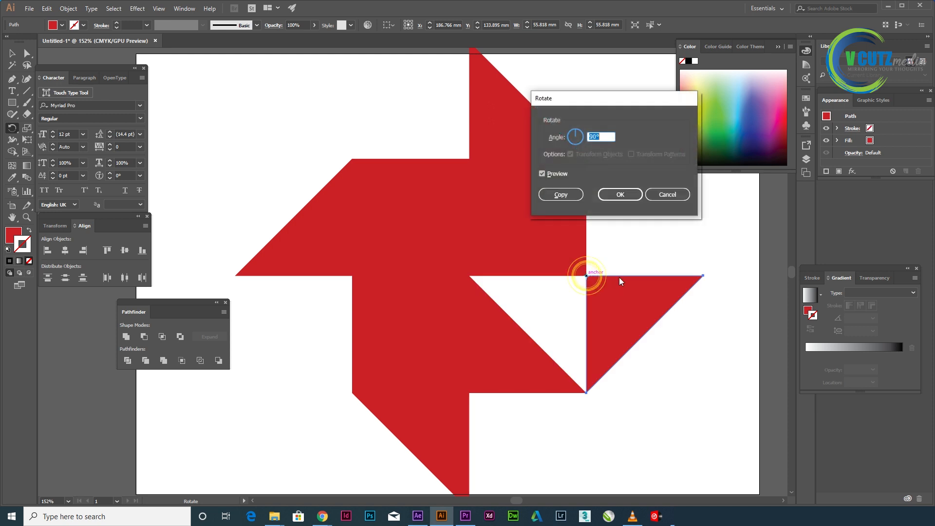
click(561, 195)
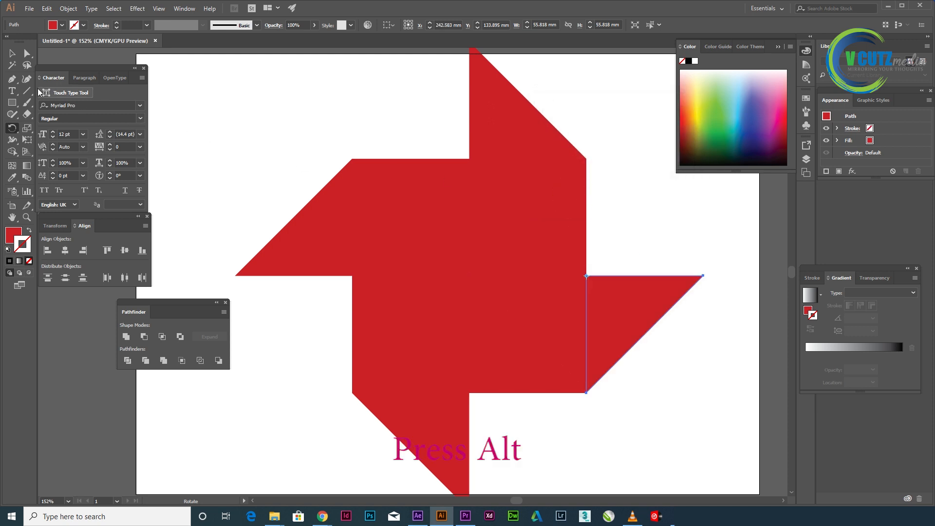
Merge the triangle protruding above the square with the adjacent inner triangle using Shape Builder.
click(12, 53)
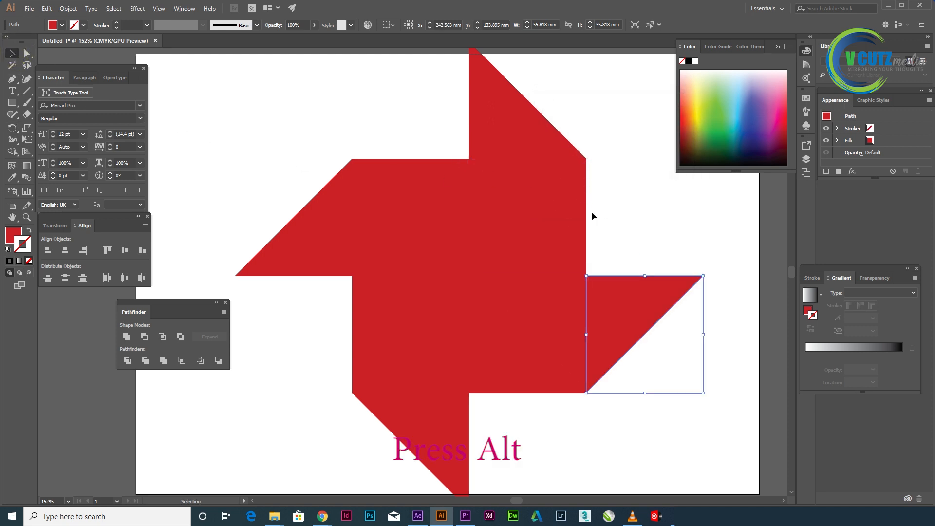
click(515, 157)
shift+click(504, 130)
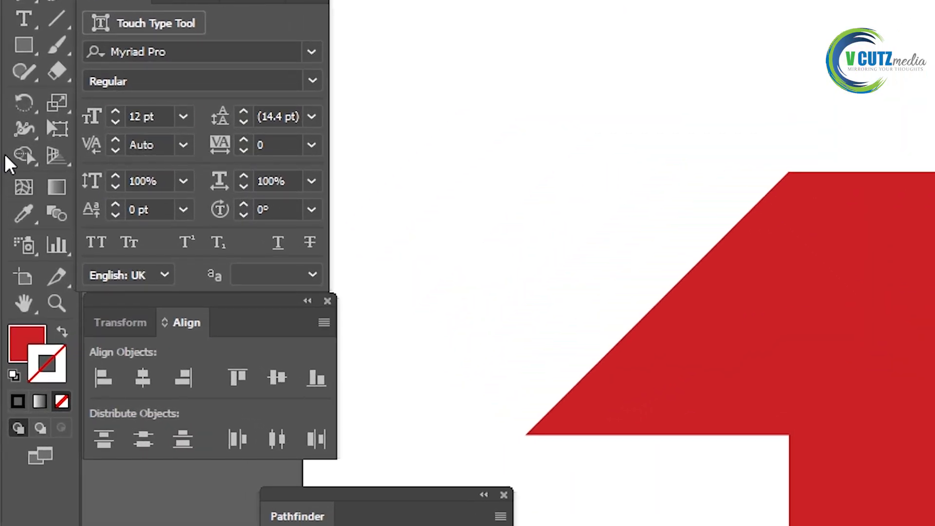
click(20, 153)
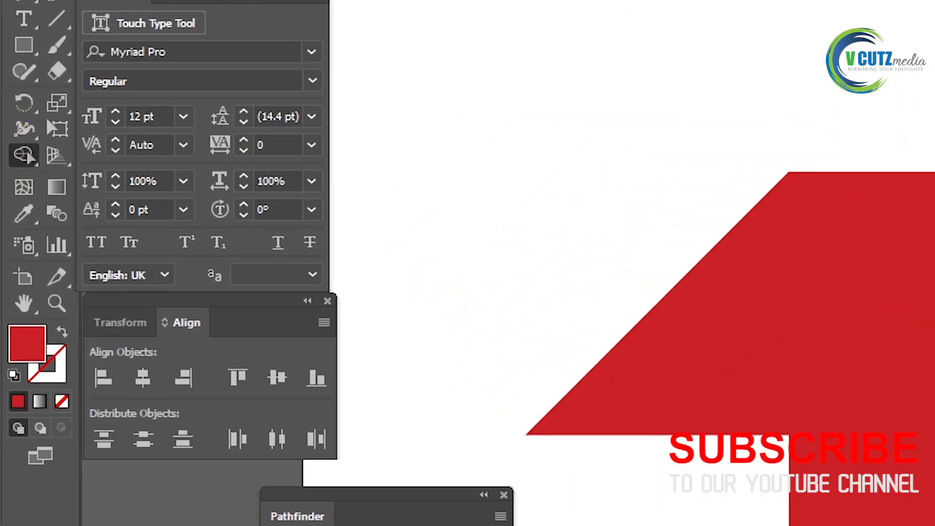
drag(487, 115, 495, 216)
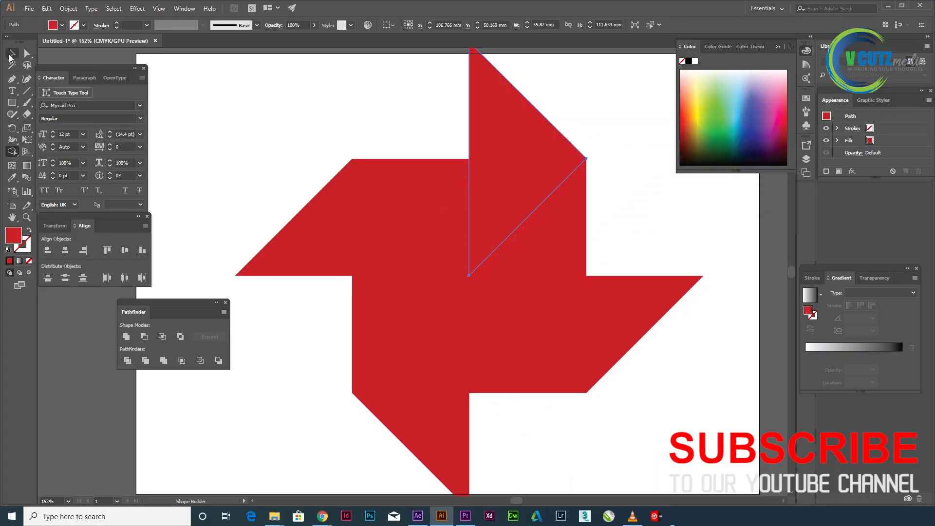
Merge the triangle protruding from the square's left side with its adjacent inner triangle using Shape Builder.
click(11, 55)
click(270, 106)
click(366, 227)
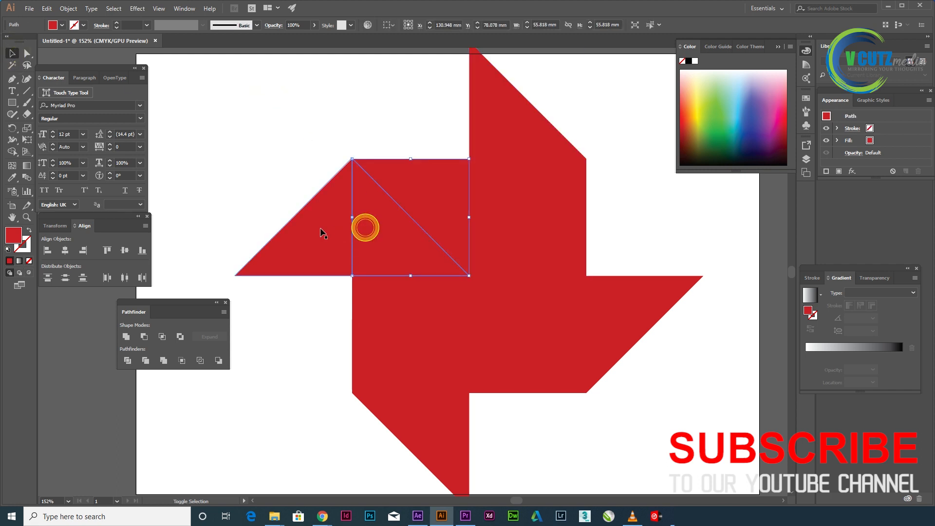
shift+click(309, 232)
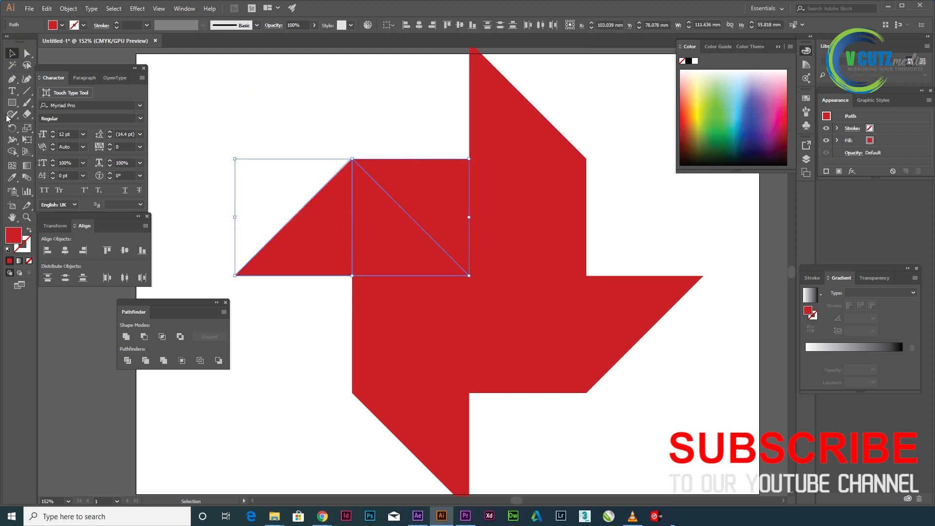
click(13, 147)
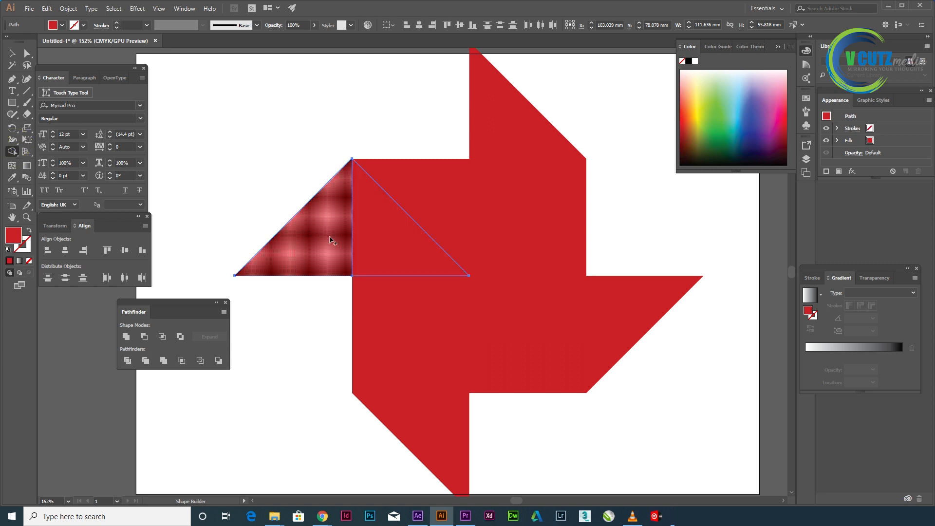
drag(326, 237, 388, 243)
Merge the triangle protruding below the square with its adjacent inner triangle using Shape Builder.
click(11, 53)
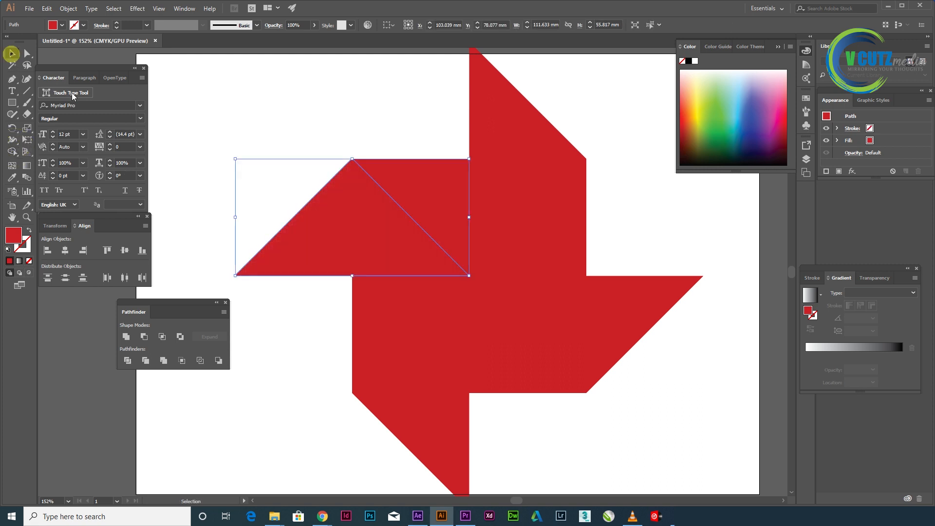
click(440, 385)
shift+click(453, 438)
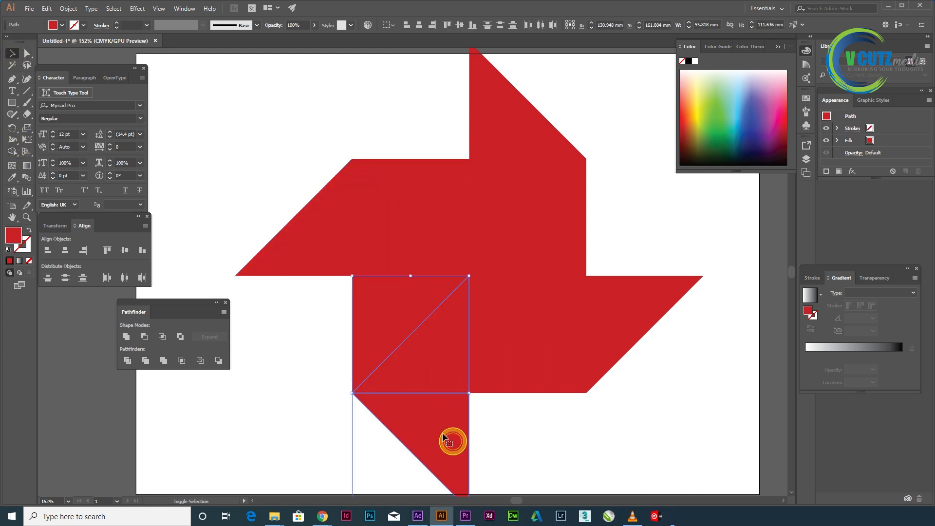
click(12, 151)
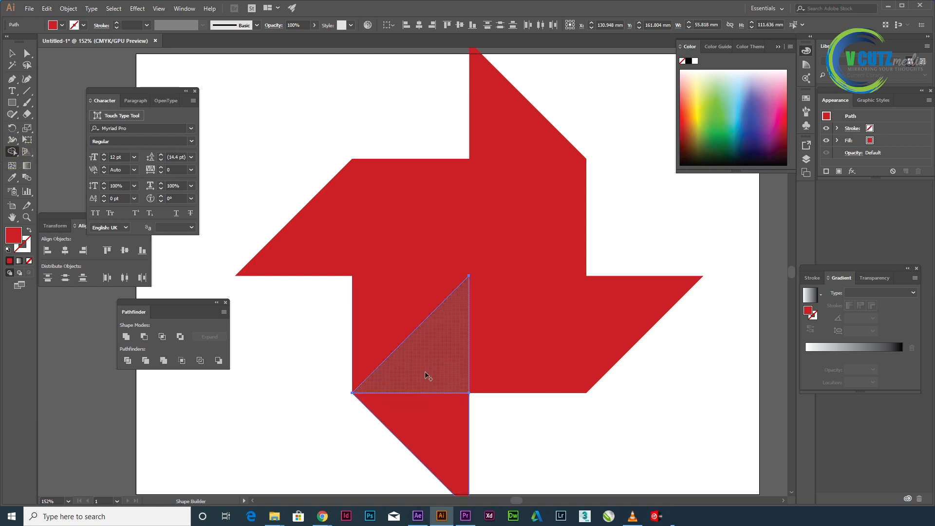
mouse_move(425, 372)
mouse_down()
mouse_move(438, 429)
mouse_move(463, 437)
mouse_up()
Merge the triangle protruding from the square's right side with its adjacent inner triangle using Shape Builder.
click(13, 54)
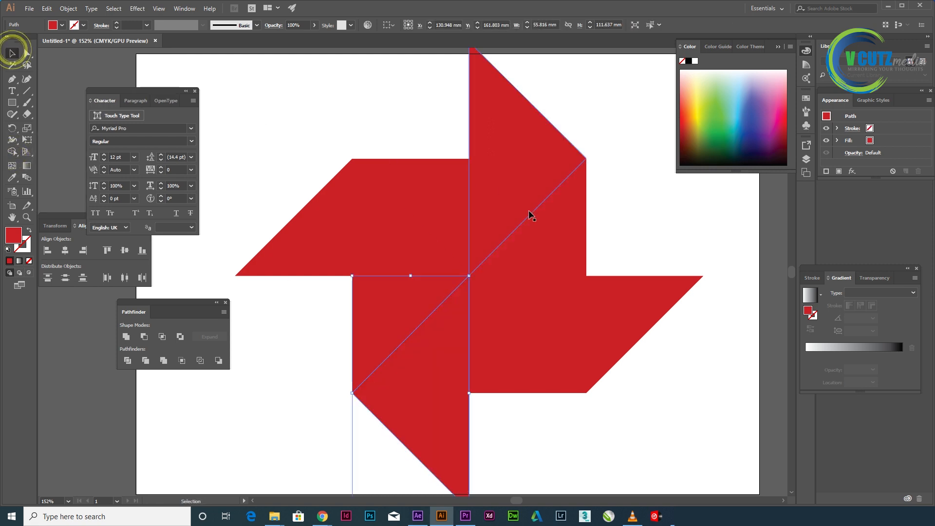
click(578, 305)
shift+click(629, 306)
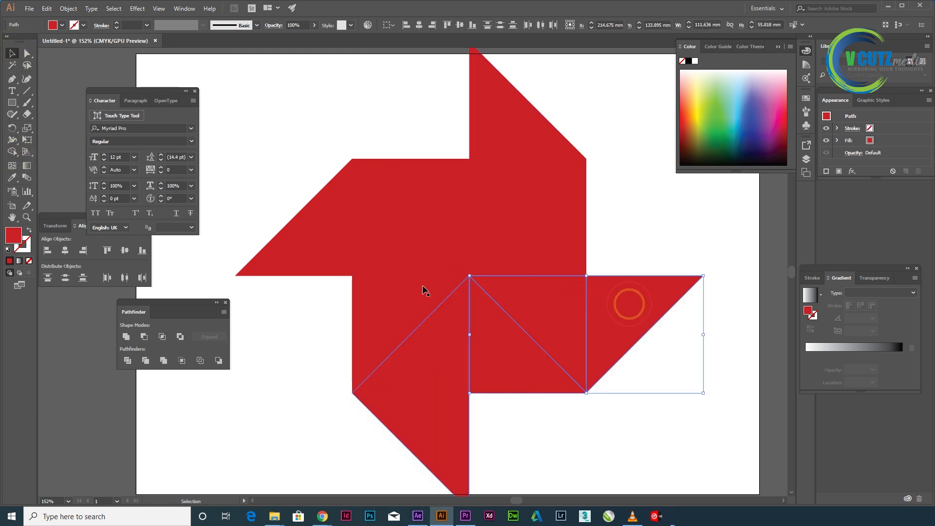
click(11, 152)
mouse_move(554, 306)
mouse_down()
mouse_move(652, 310)
mouse_move(567, 307)
mouse_up()
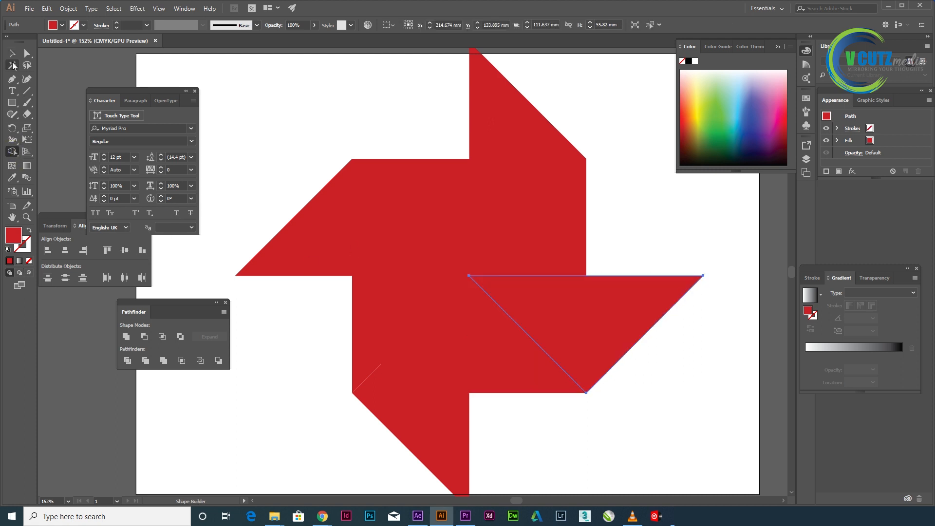
Fill the large merged triangle of the upper blade with the lighter red e84652.
click(12, 54)
click(237, 66)
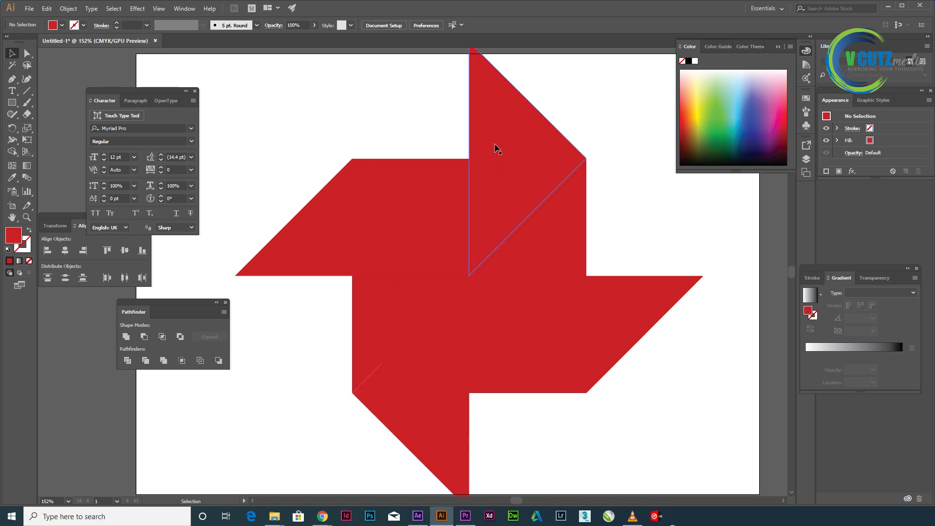
click(496, 118)
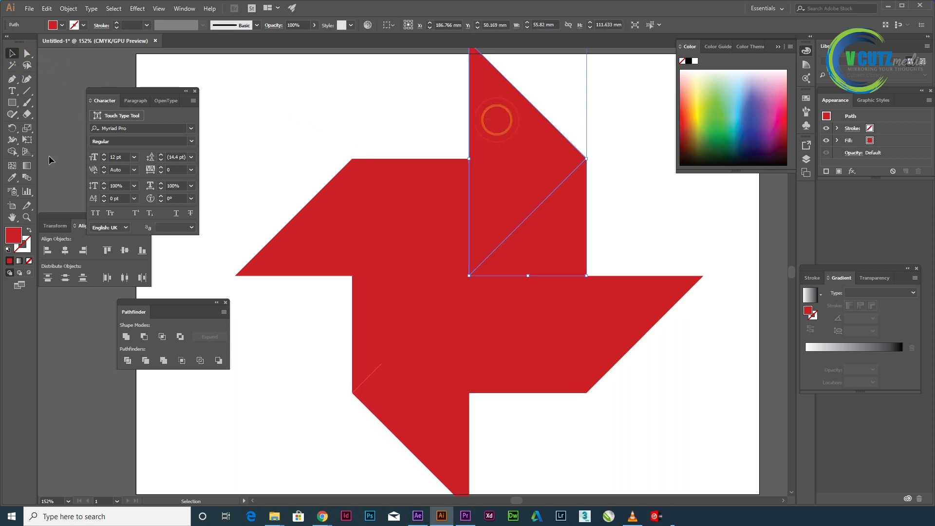
double_click(13, 239)
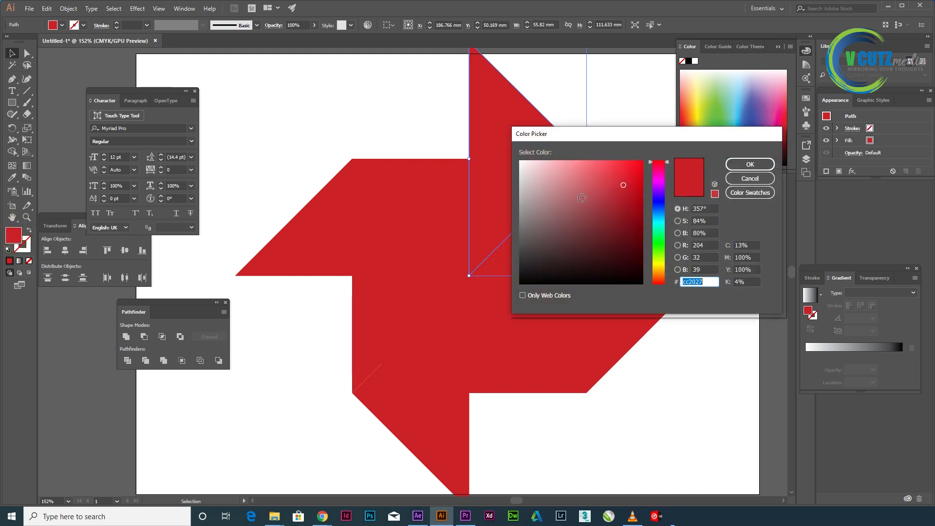
click(606, 172)
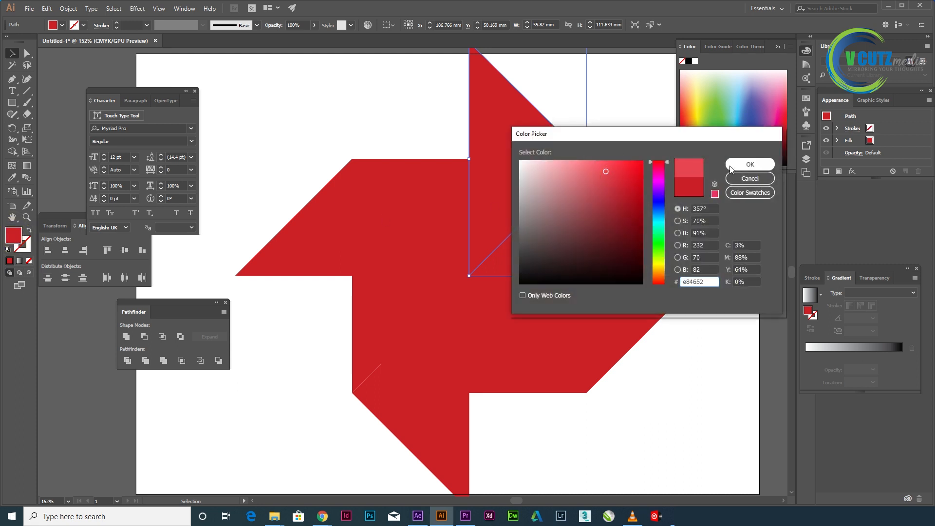
click(749, 165)
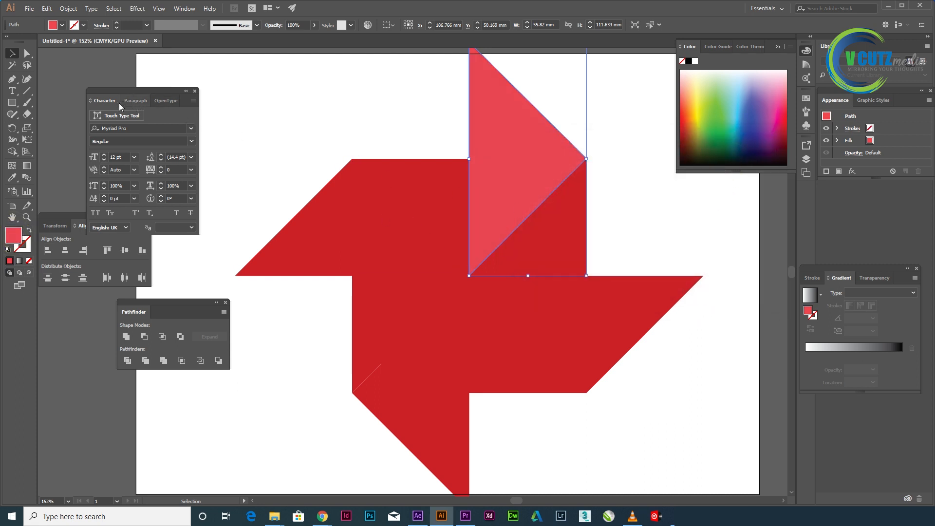
click(12, 178)
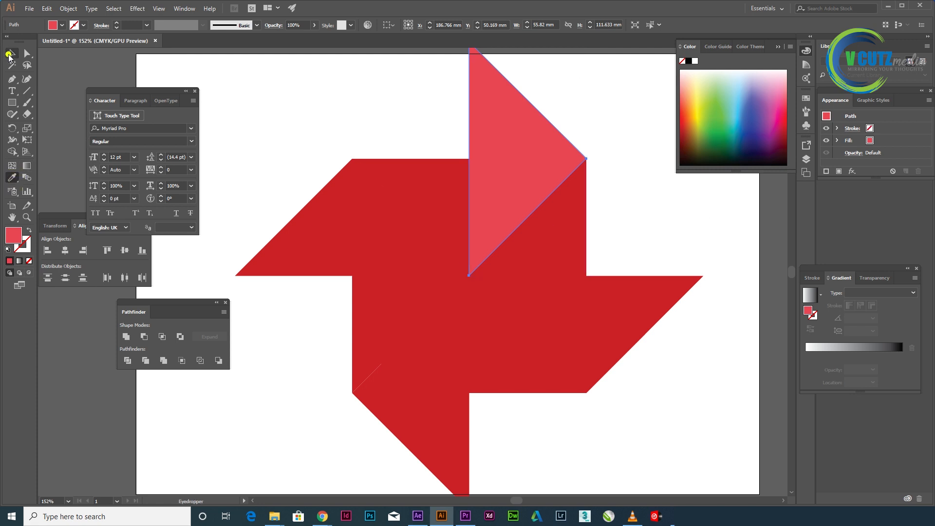
click(9, 55)
click(238, 104)
Fill the small triangle left of the square's top centre with the yellow e5df07.
click(438, 186)
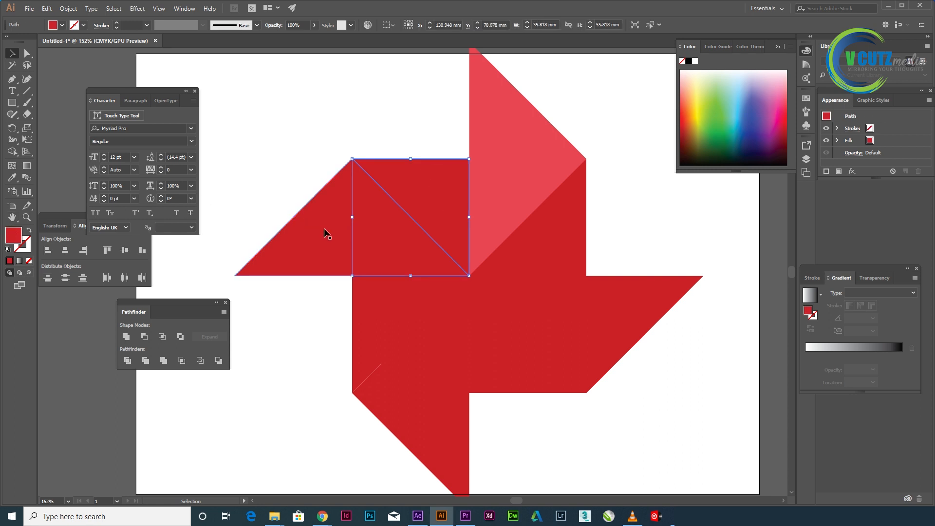
click(13, 237)
click(14, 236)
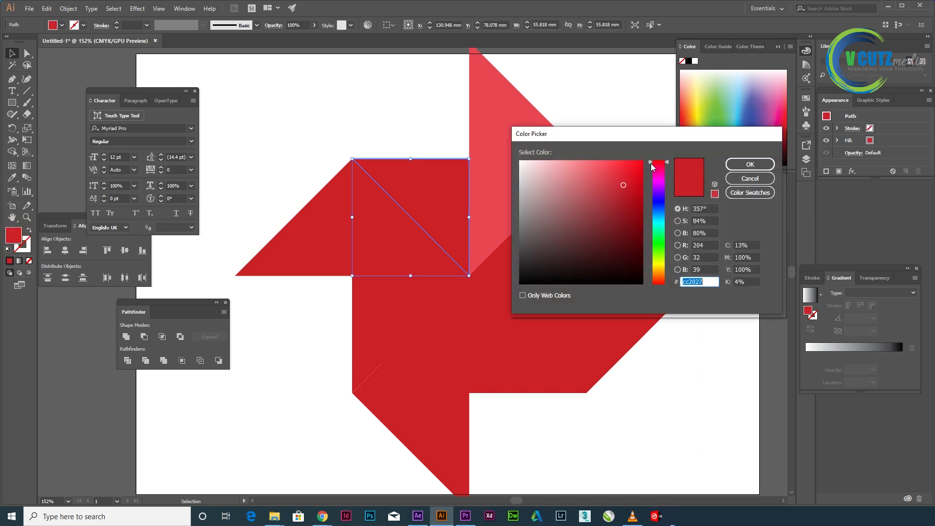
drag(656, 249, 657, 265)
drag(626, 166, 635, 164)
drag(706, 135, 740, 275)
mouse_move(668, 314)
mouse_down()
mouse_move(674, 336)
mouse_move(676, 322)
mouse_up()
click(784, 305)
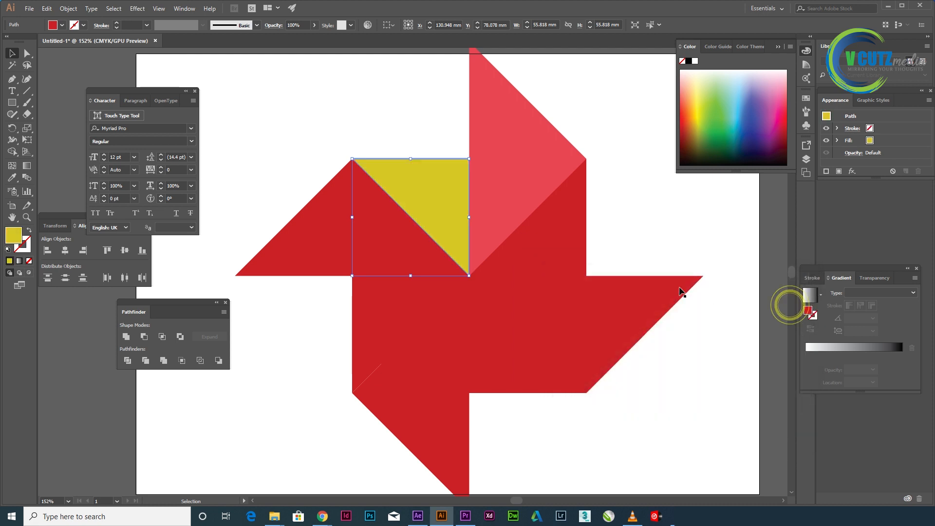
double_click(14, 238)
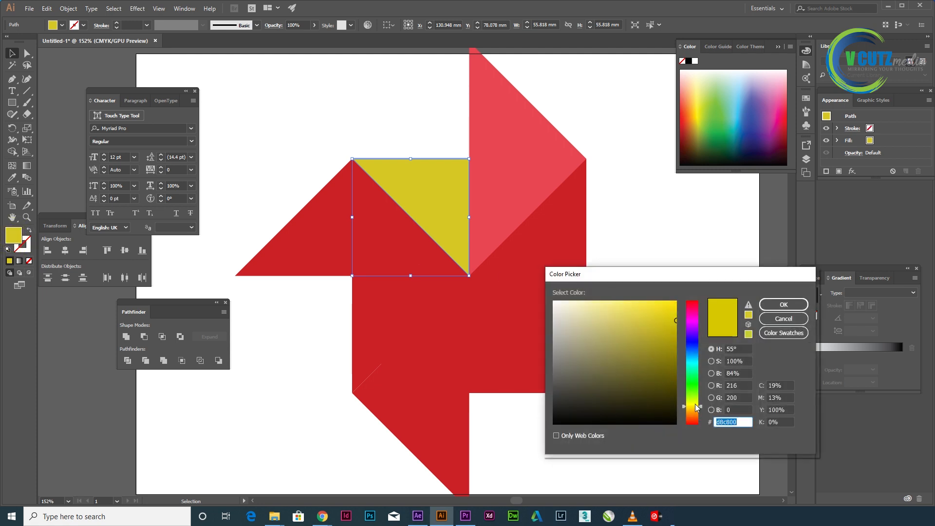
drag(697, 409, 697, 404)
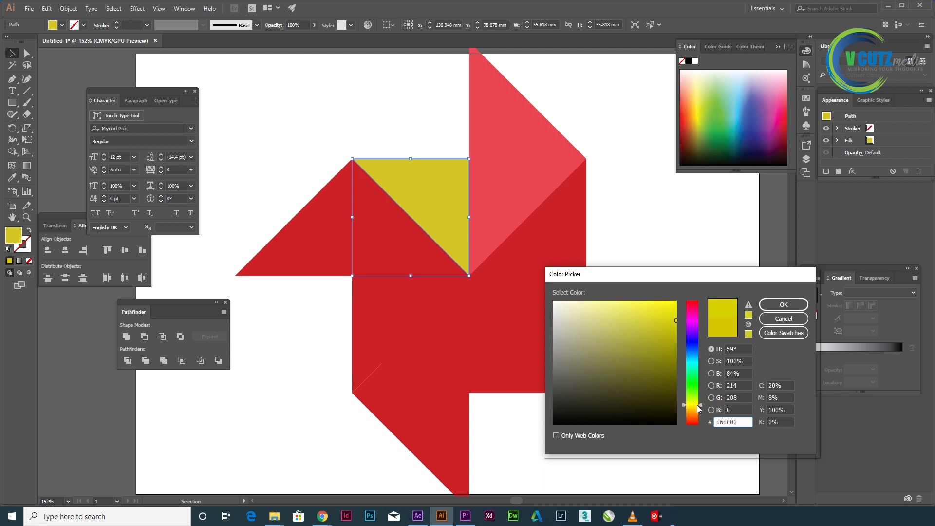
click(675, 312)
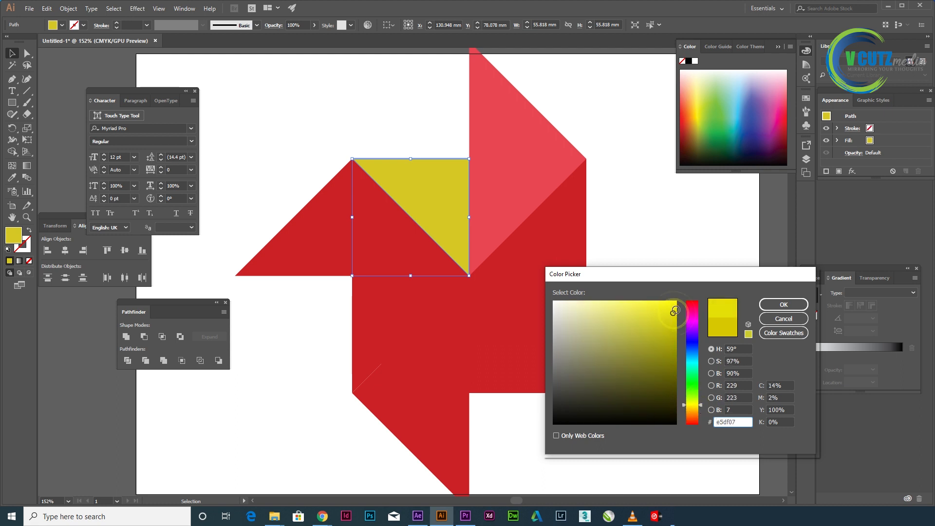
click(783, 304)
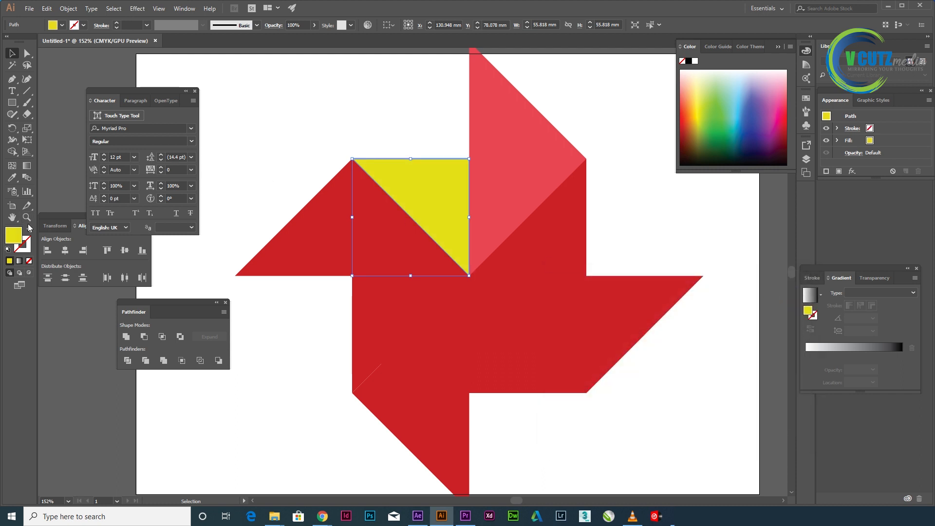
Match the fill of the yellow blade's large red triangle to the adjacent small yellow triangle using the Eyedropper.
click(334, 116)
double_click(336, 225)
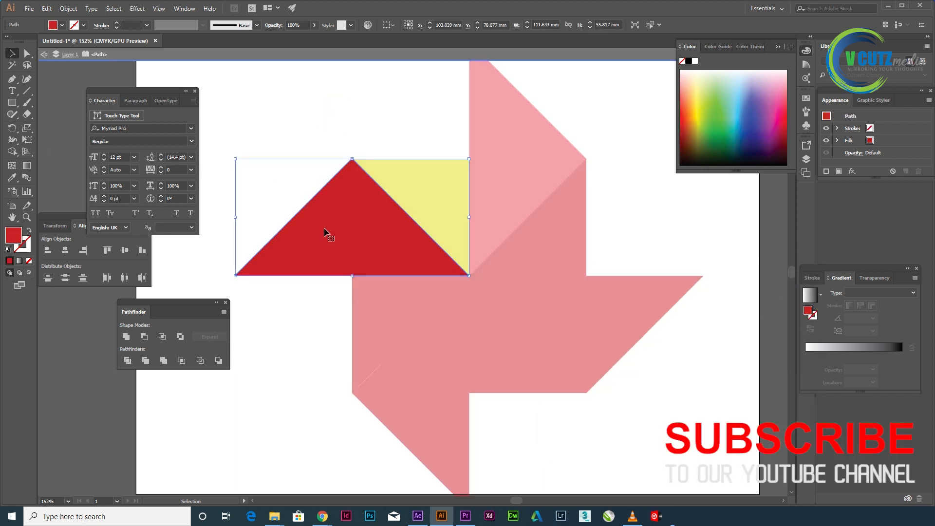
click(44, 54)
click(355, 181)
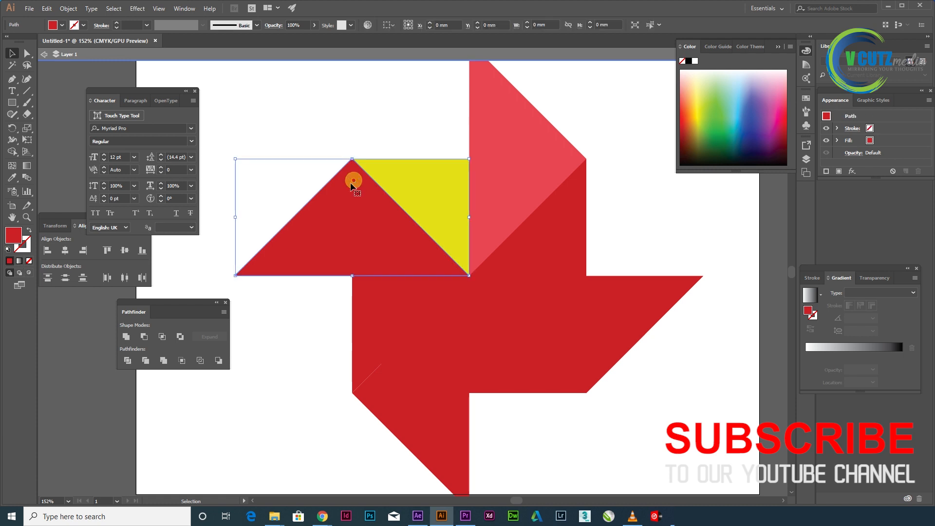
click(12, 177)
click(437, 187)
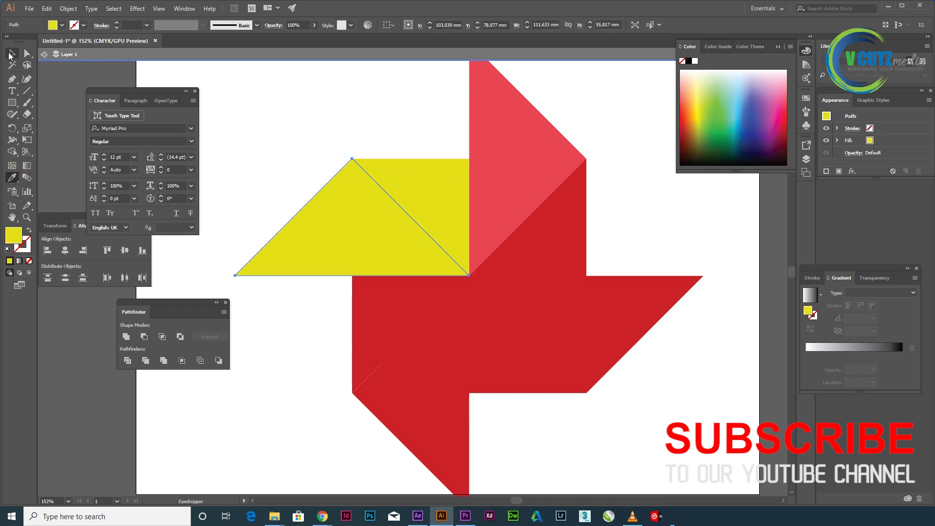
click(9, 55)
click(404, 133)
Set the yellow blade's small inner triangle to a slightly darker yellow and return to the whole artwork.
click(422, 188)
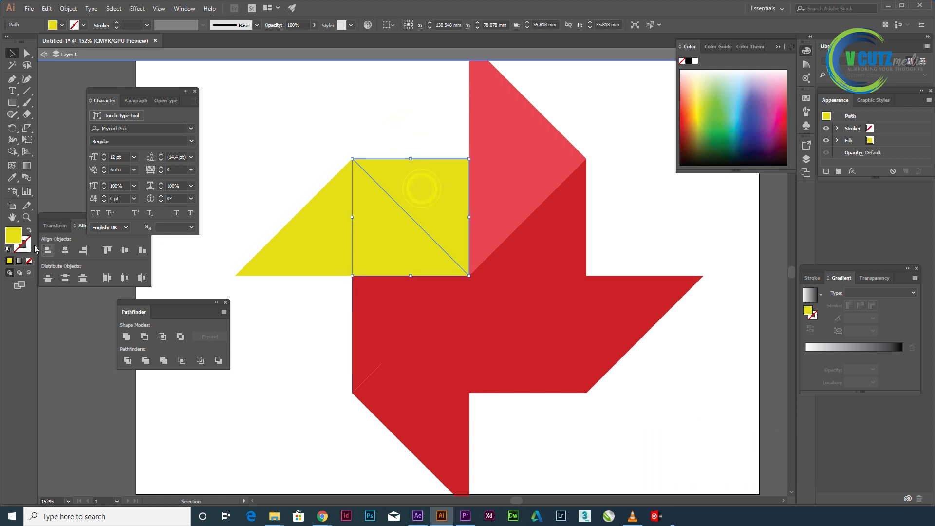
double_click(6, 238)
click(662, 332)
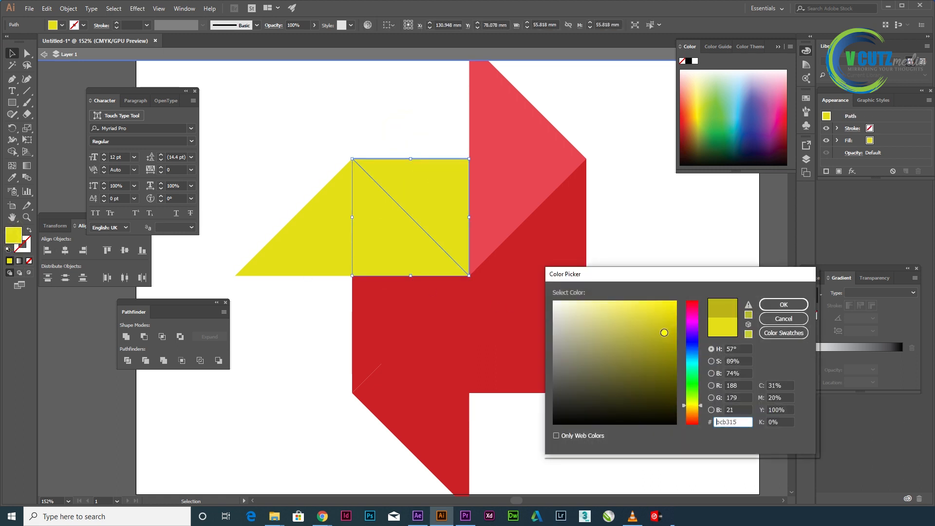
click(673, 321)
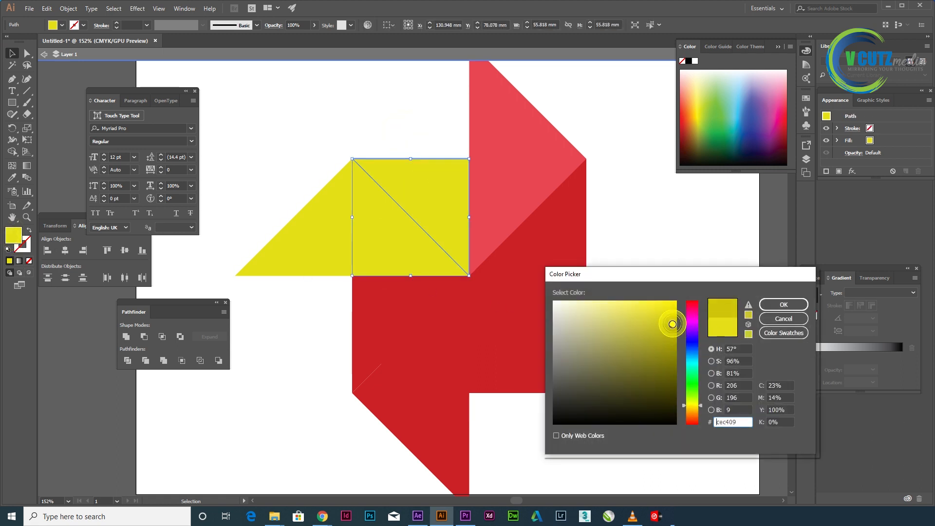
click(673, 319)
click(784, 304)
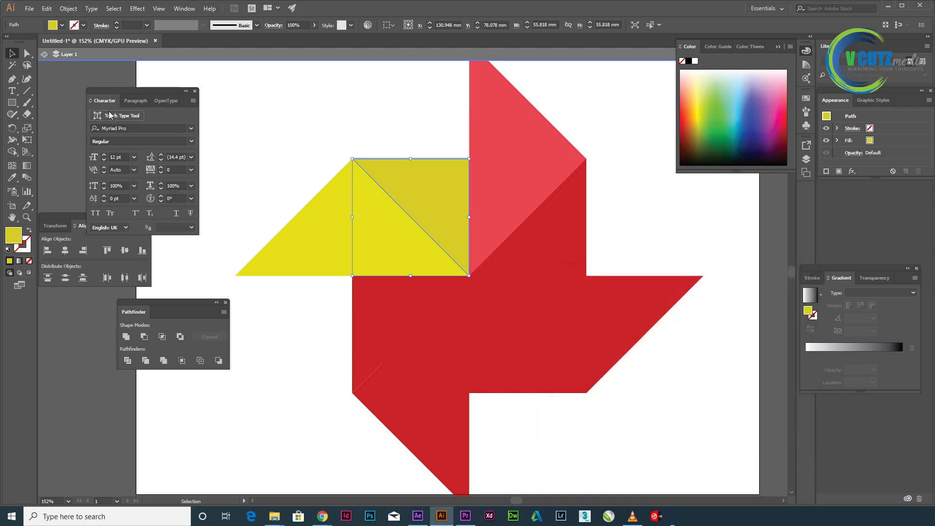
click(43, 55)
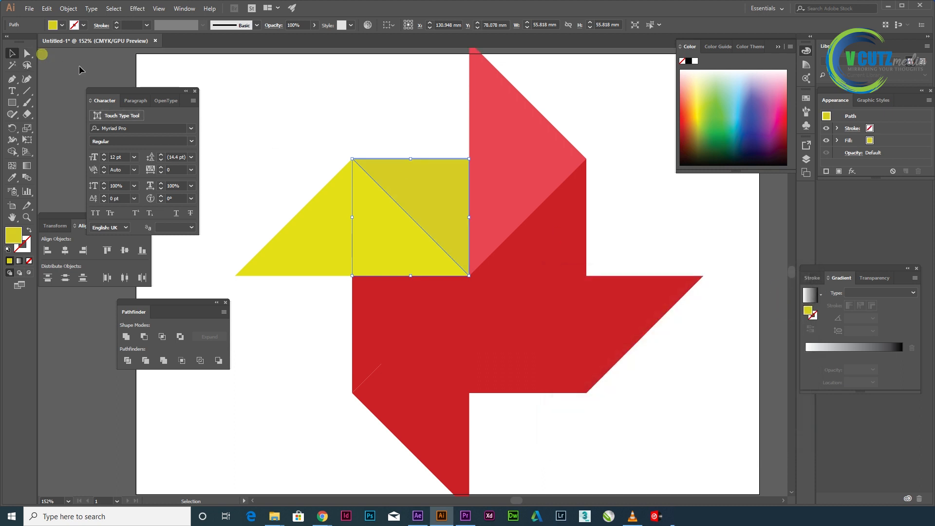
click(258, 107)
Fill the large merged triangle of the lower blade with the bright green 78f400.
click(443, 397)
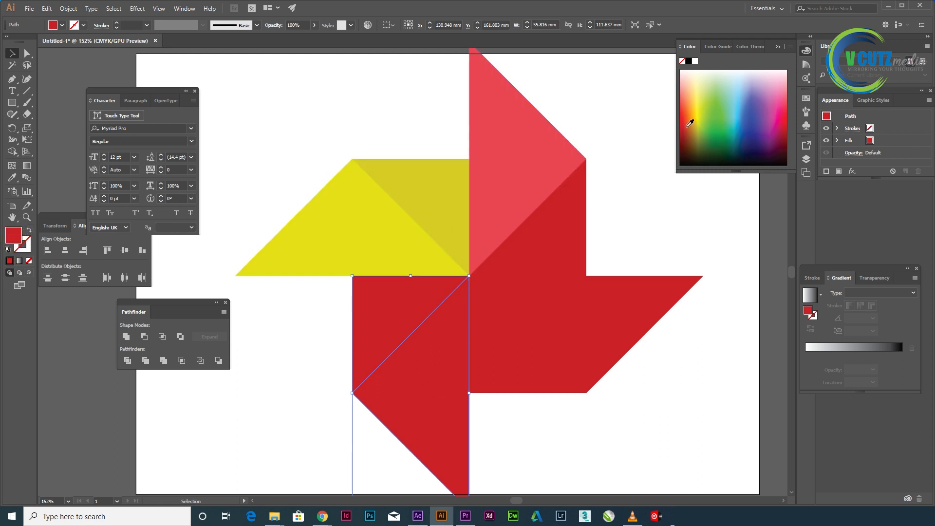
double_click(14, 236)
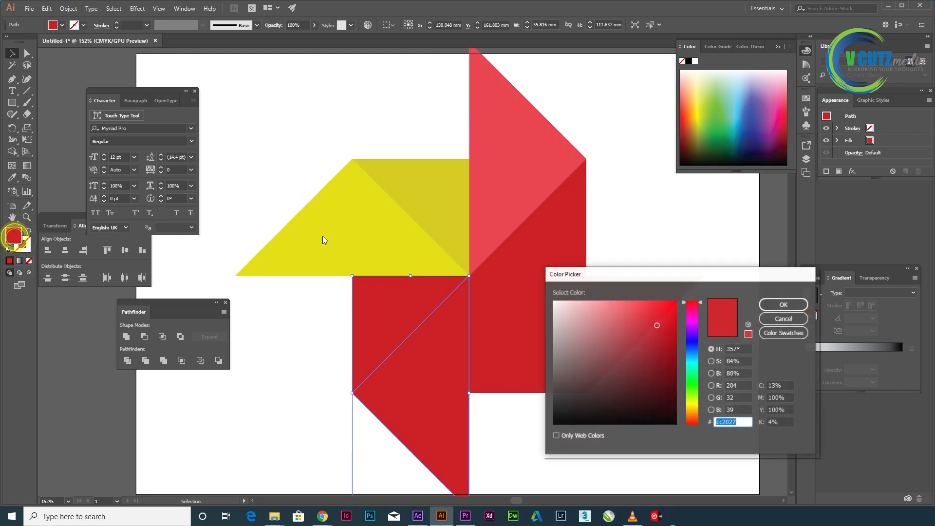
click(693, 394)
drag(665, 328, 677, 306)
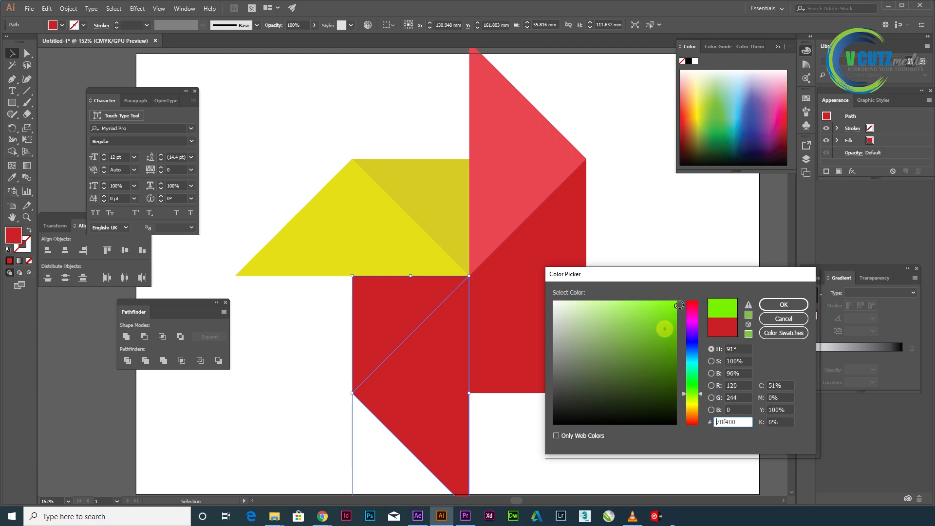
click(778, 308)
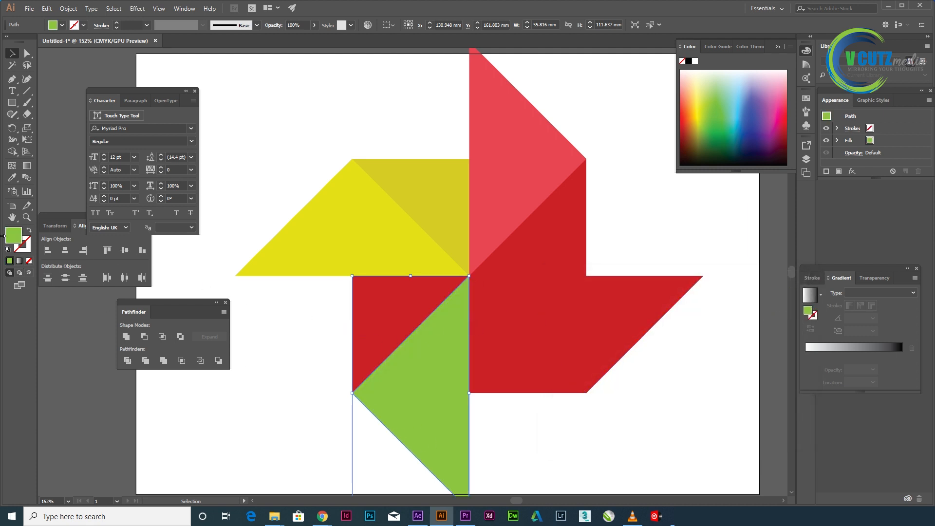
Shift the lower blade's large triangle to the purer green 4bff00.
double_click(12, 237)
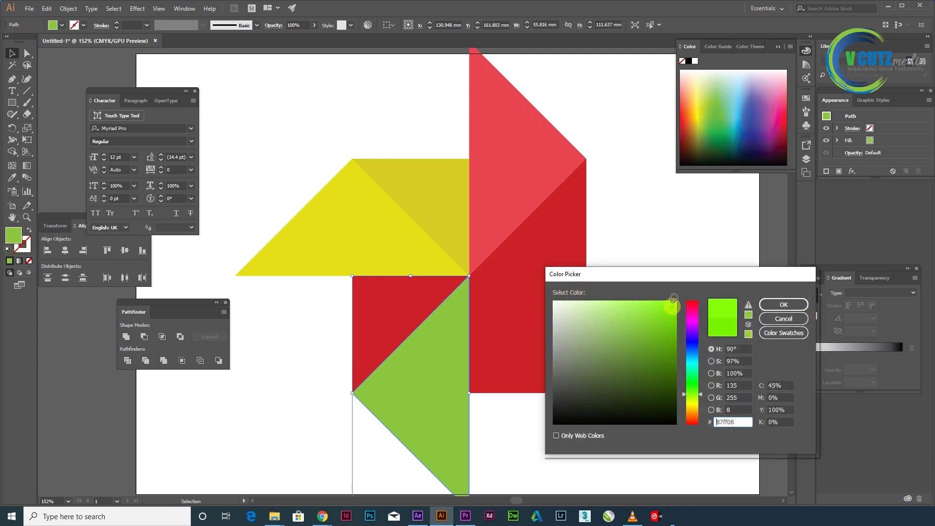
click(784, 305)
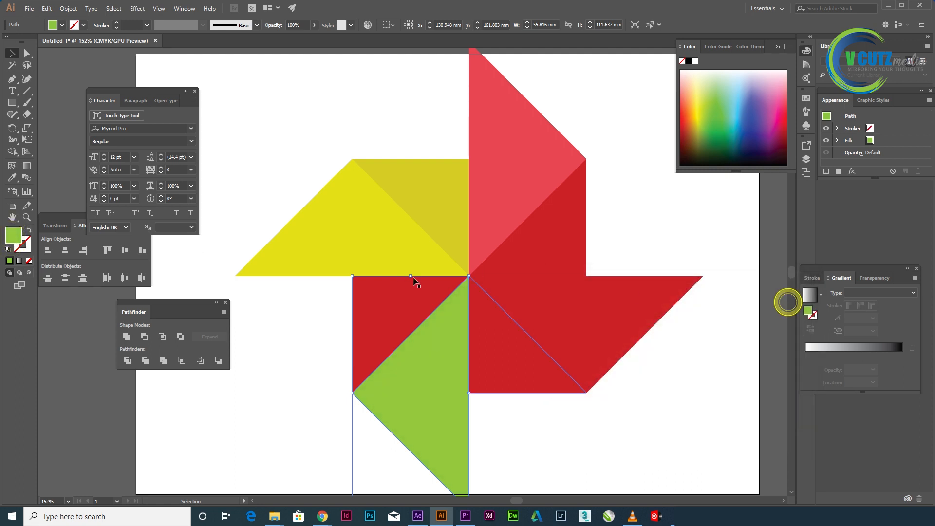
double_click(9, 242)
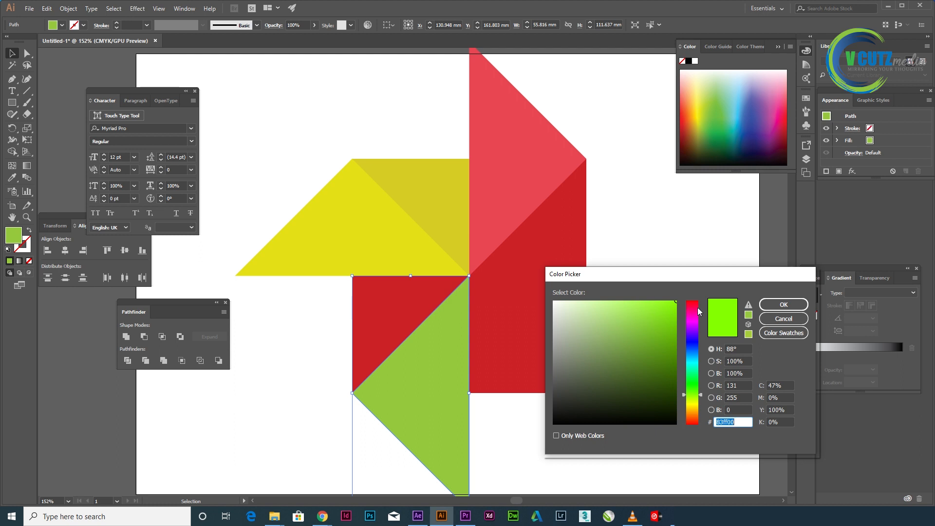
drag(693, 393, 694, 390)
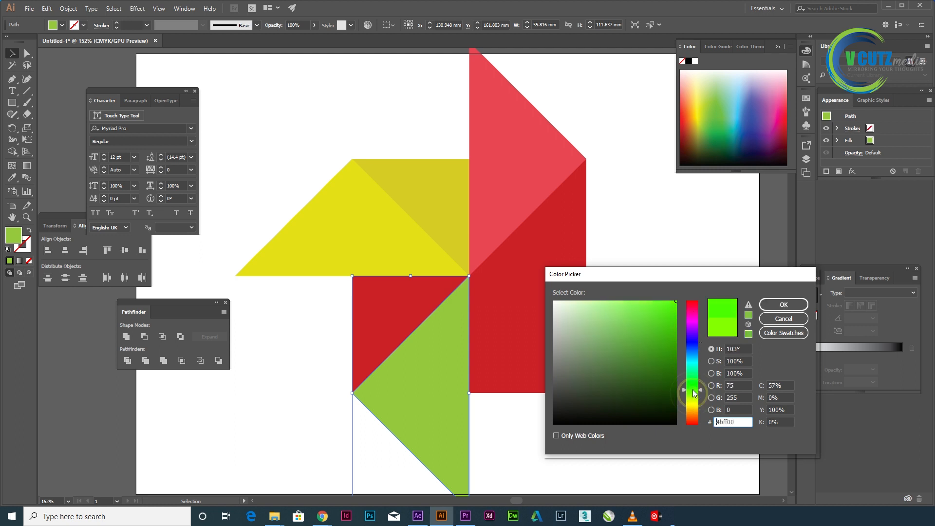
click(780, 305)
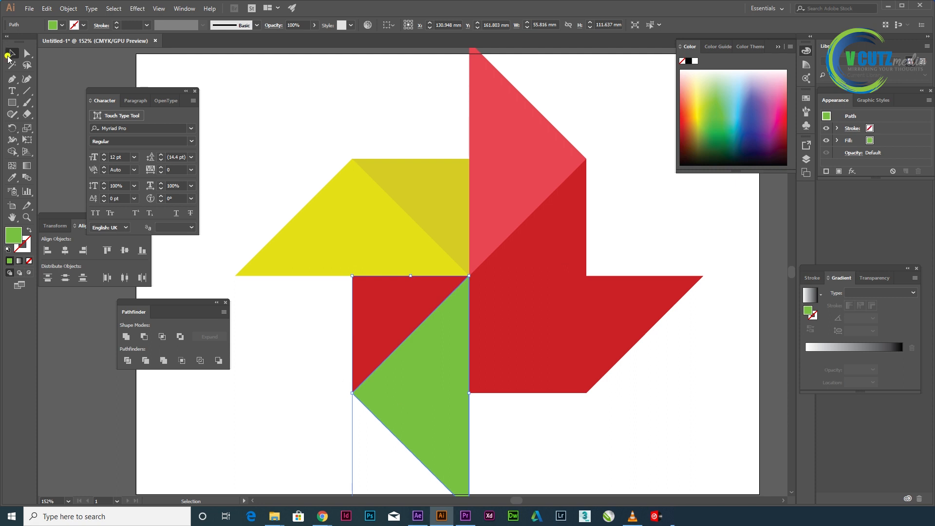
click(314, 143)
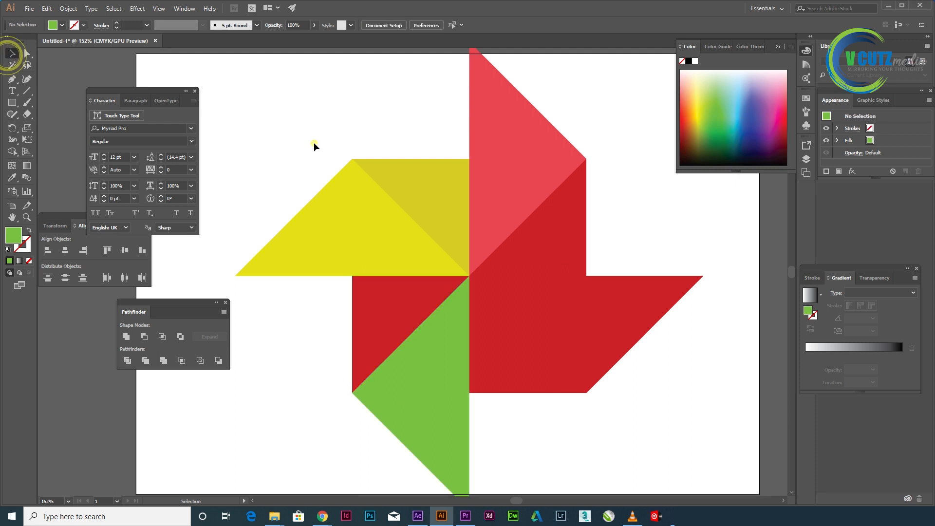
Fill the lower blade's small inner triangle with the green 4fe247.
click(369, 336)
double_click(16, 235)
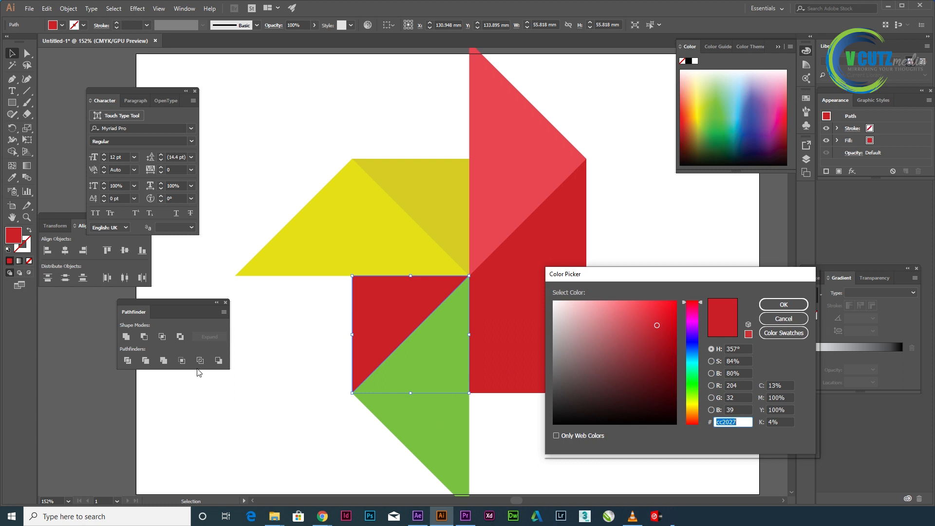
click(693, 385)
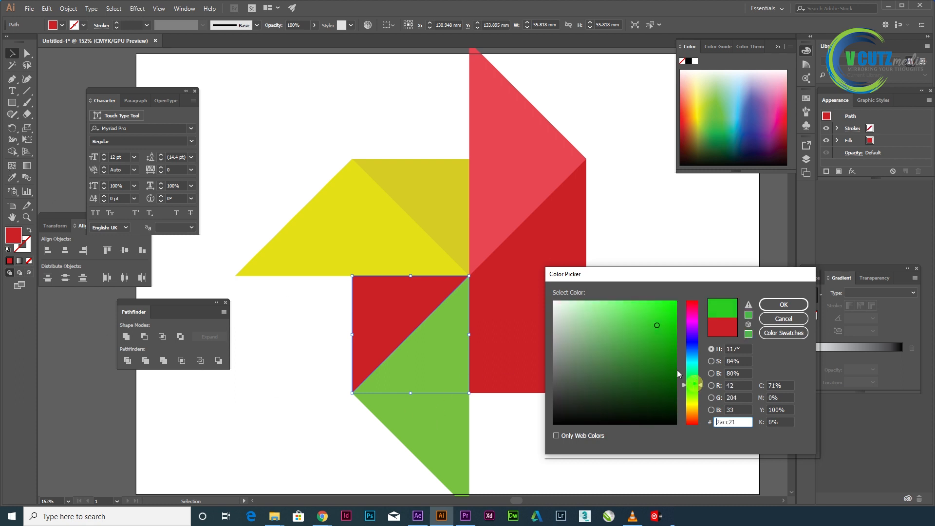
drag(653, 322, 638, 314)
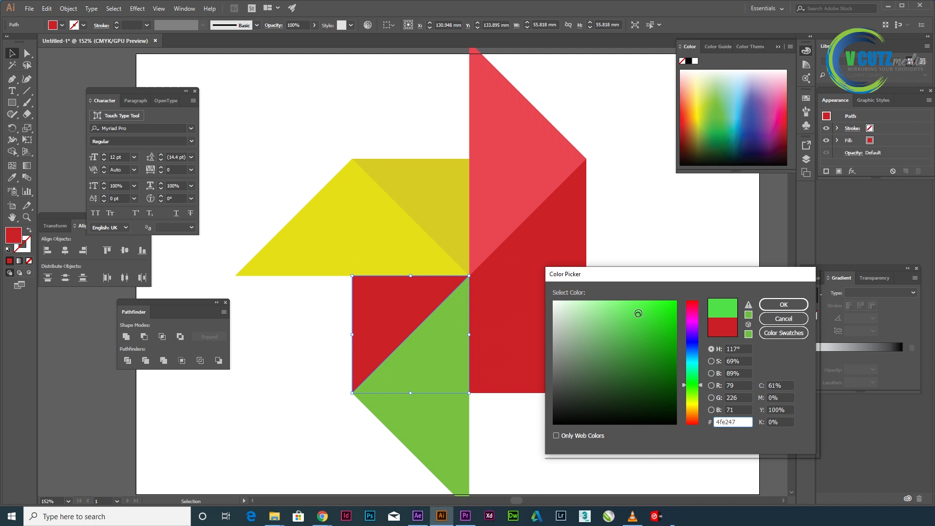
click(777, 305)
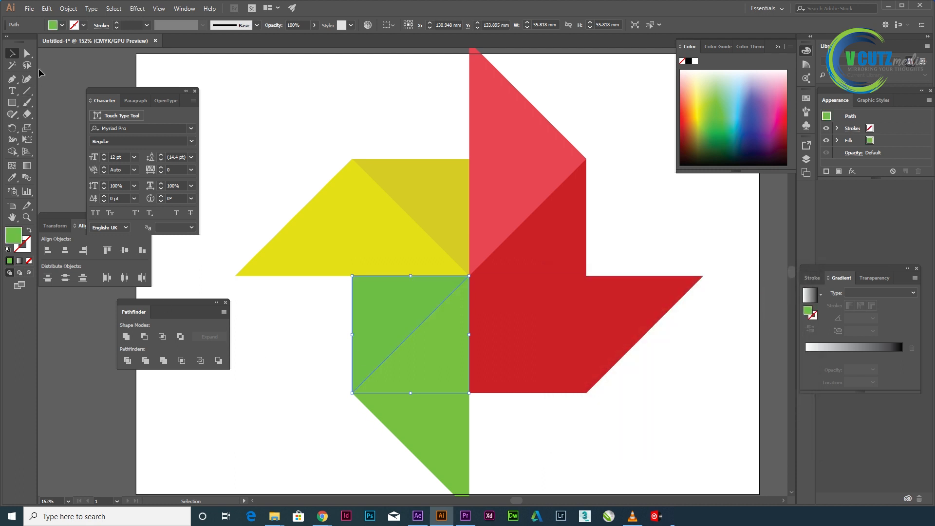
click(275, 95)
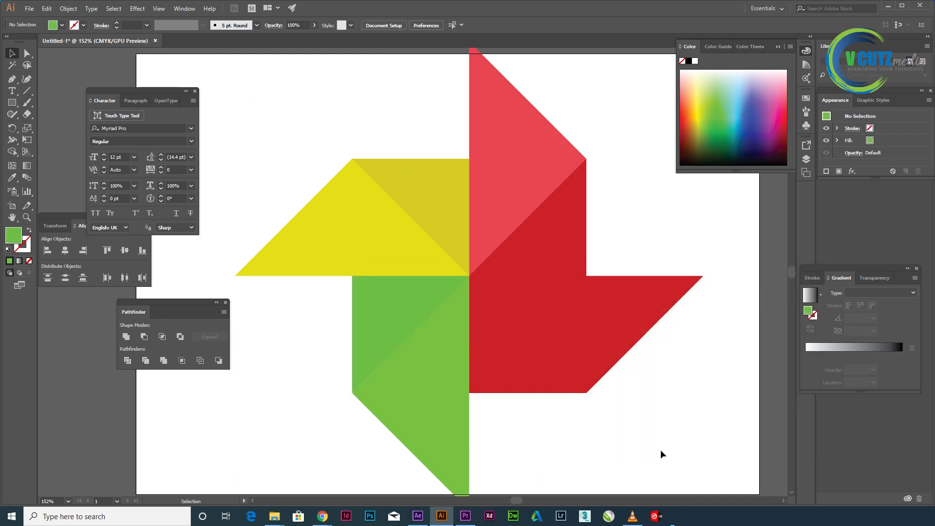
Darken the fill of the lower blade's small inner triangle to the green 3abc2f.
click(368, 289)
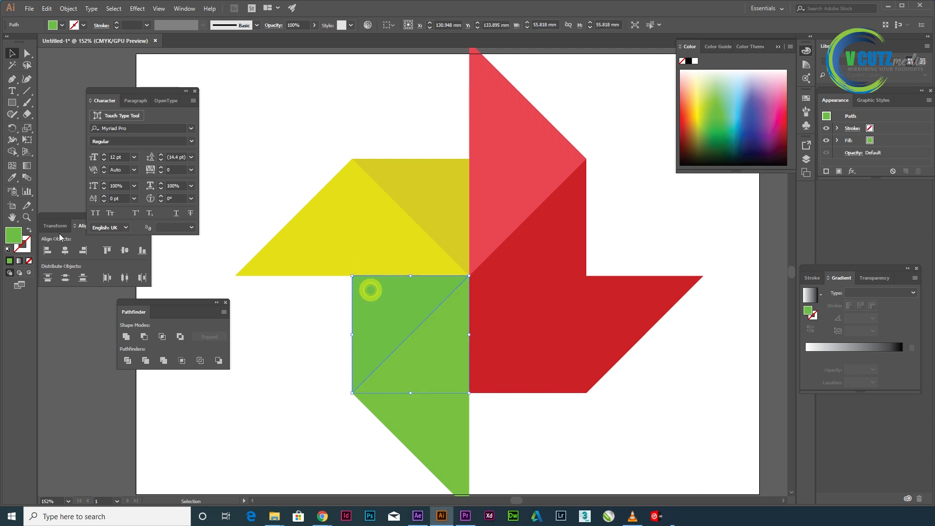
double_click(13, 237)
click(646, 332)
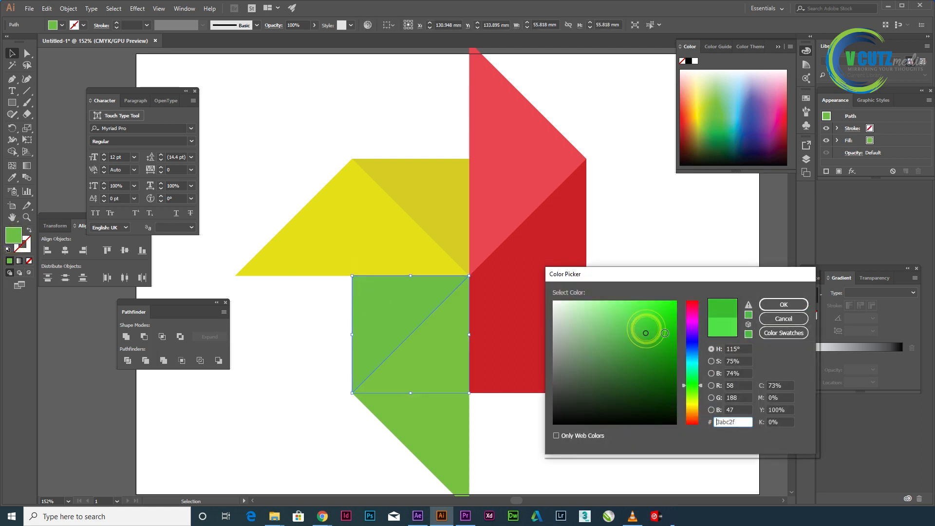
click(783, 304)
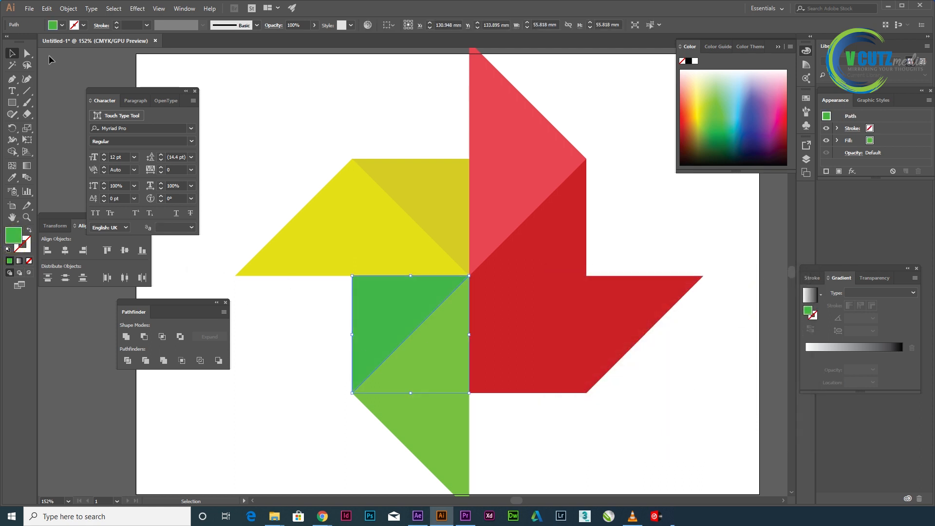
click(254, 110)
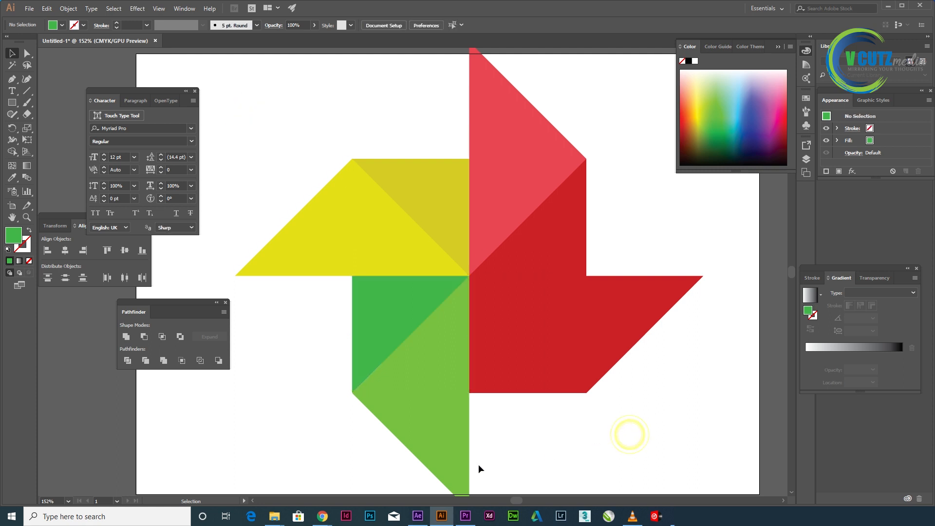
Sample the small inner triangle's green onto the lower blade's large triangle and brighten it to 30f235.
click(426, 434)
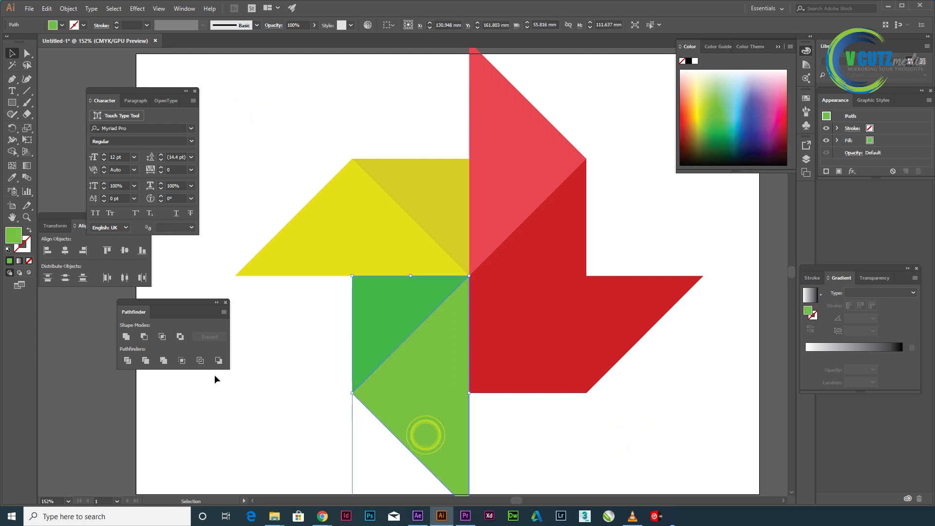
click(10, 180)
click(374, 308)
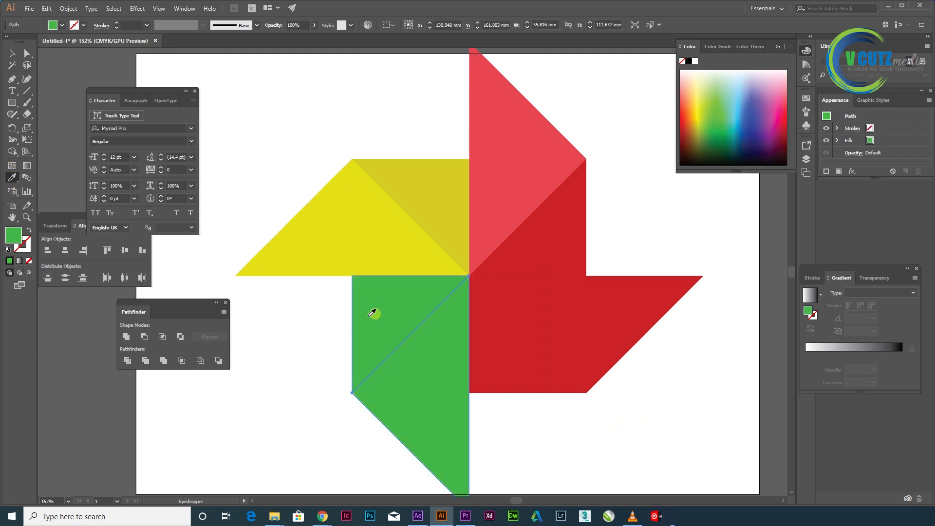
double_click(11, 235)
drag(647, 322, 648, 309)
click(653, 306)
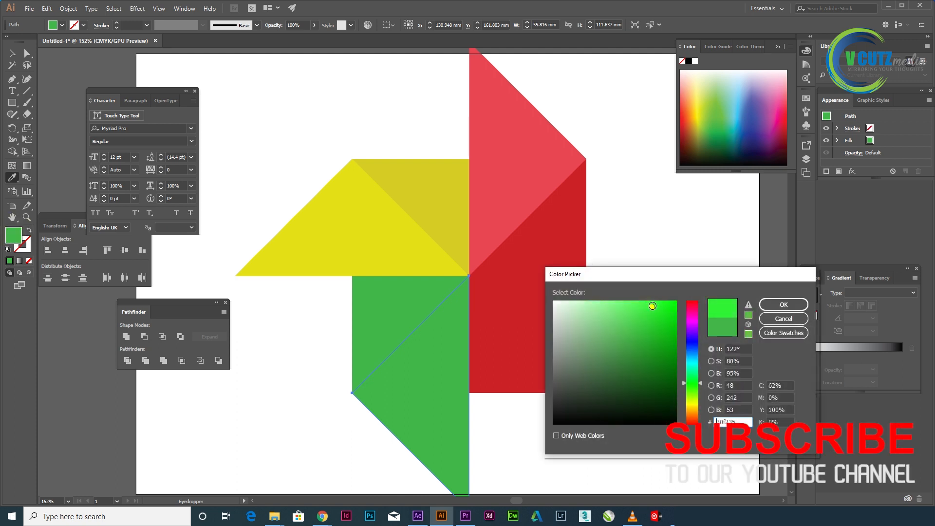
click(783, 304)
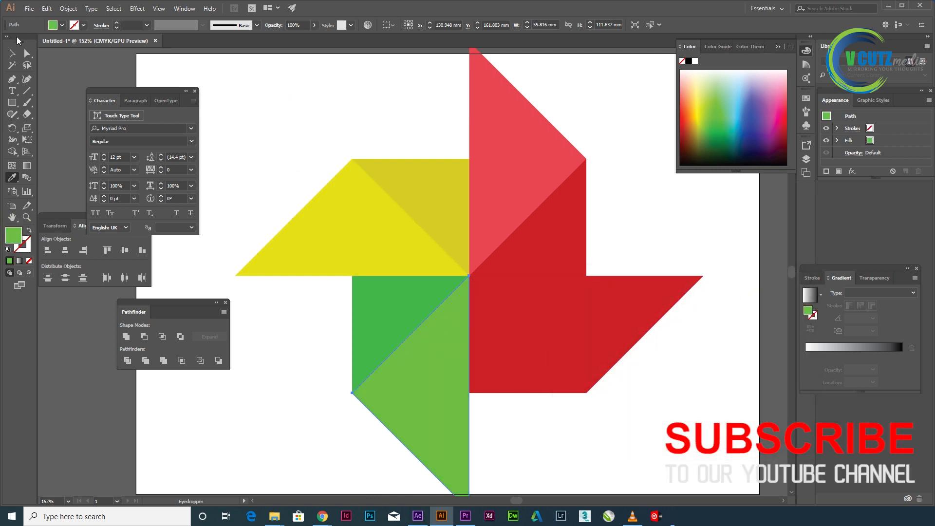
click(11, 53)
click(251, 73)
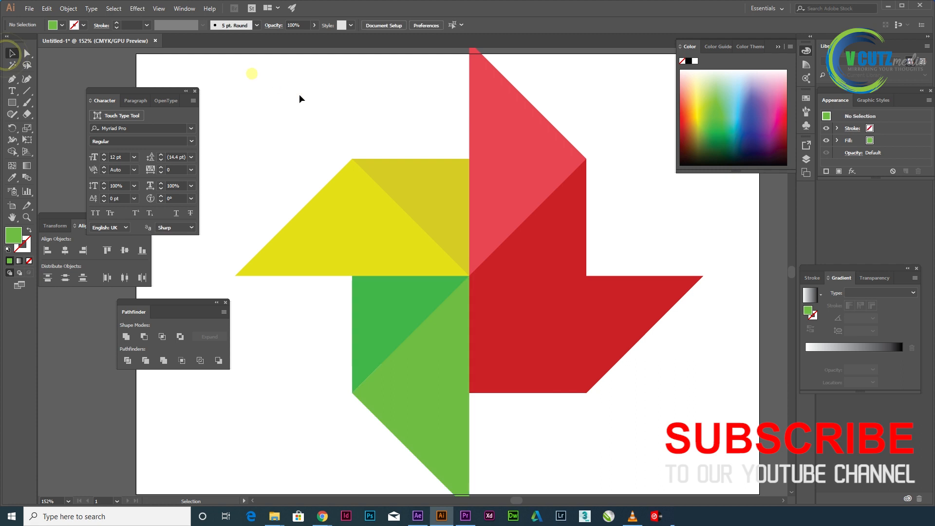
Fill the large merged triangle of the right blade with a light blue of hue 210°.
click(593, 309)
double_click(12, 235)
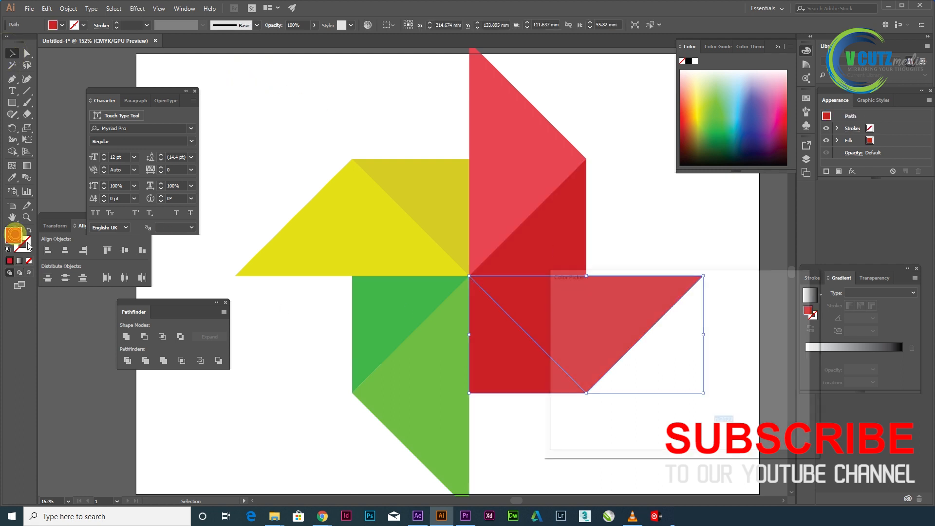
click(692, 353)
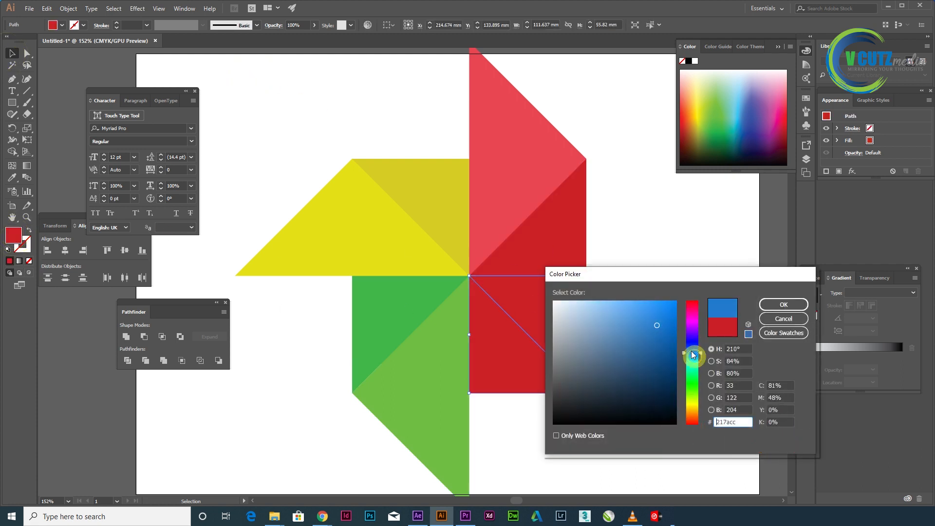
click(636, 314)
click(780, 305)
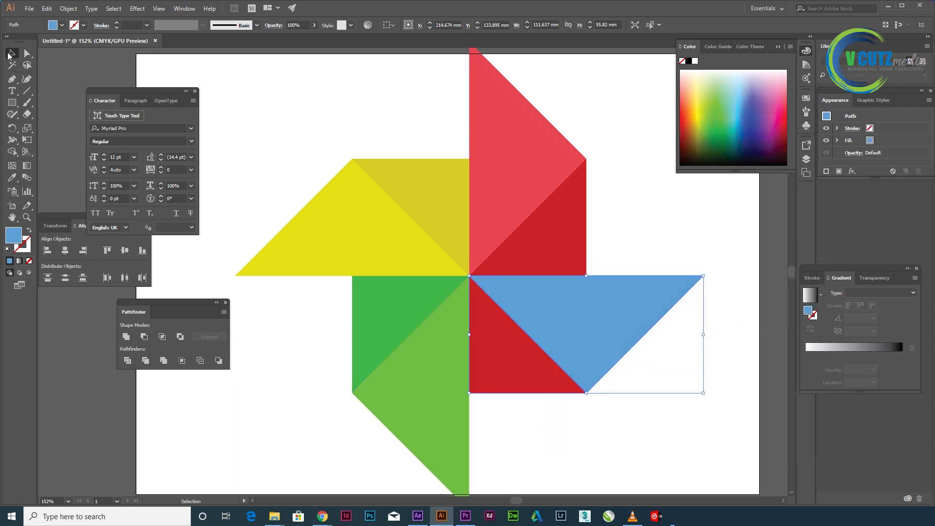
Sample the large triangle's light blue onto the right blade's small inner triangle.
click(555, 438)
click(502, 376)
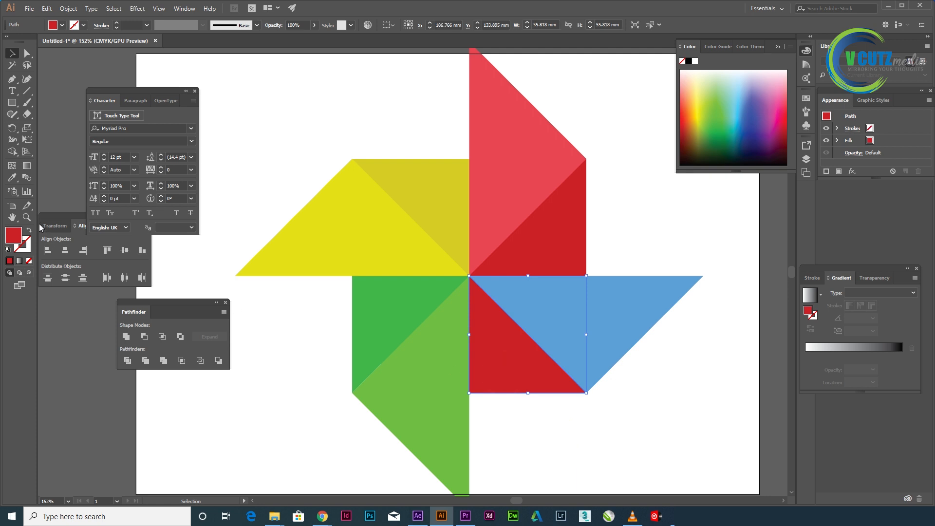
click(13, 178)
click(584, 302)
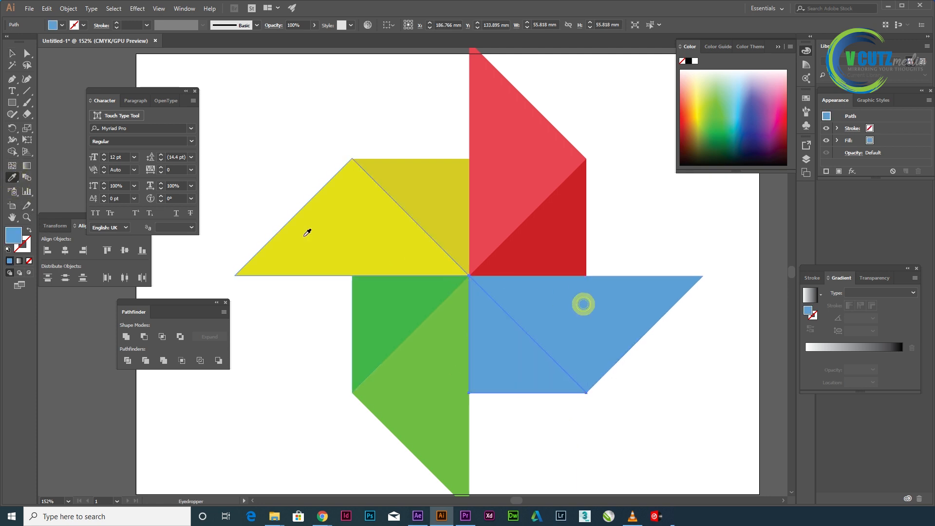
Darken the fill of the right blade's small inner triangle to the blue 1682bf.
double_click(11, 237)
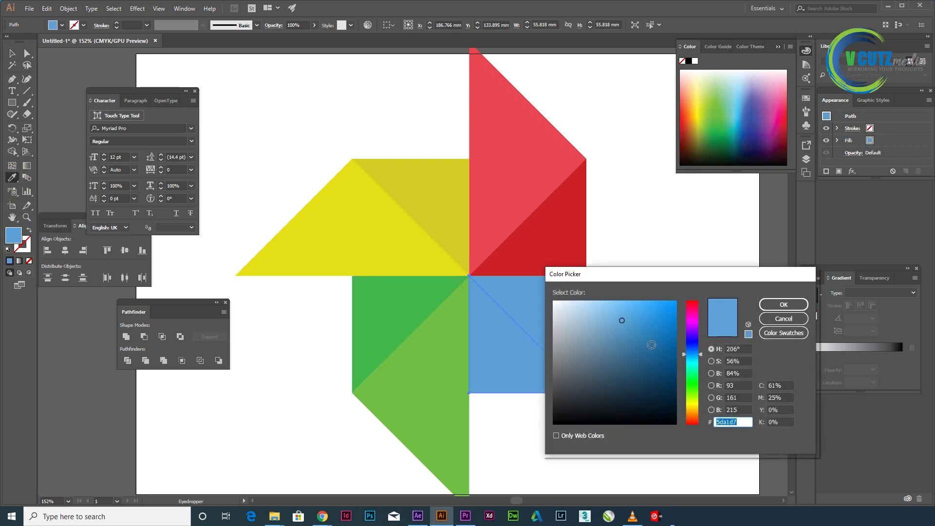
click(636, 343)
drag(637, 344, 640, 341)
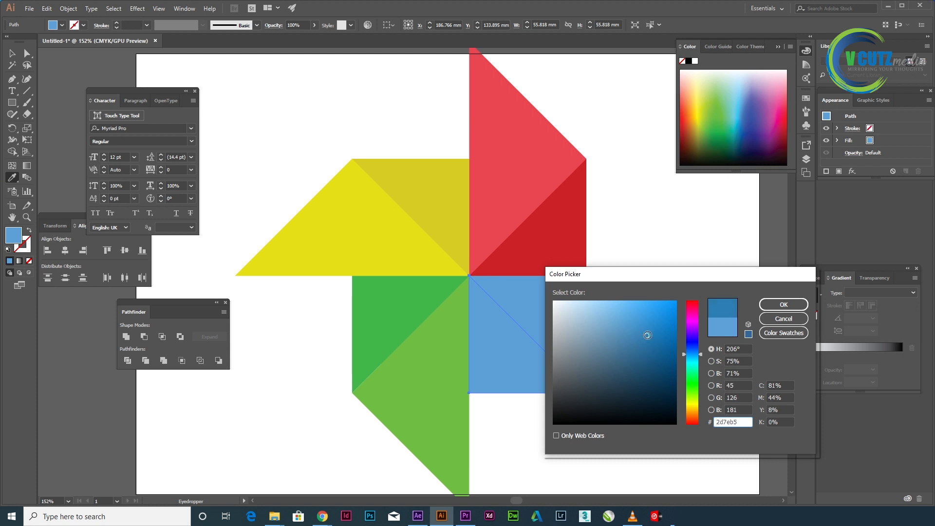
click(784, 304)
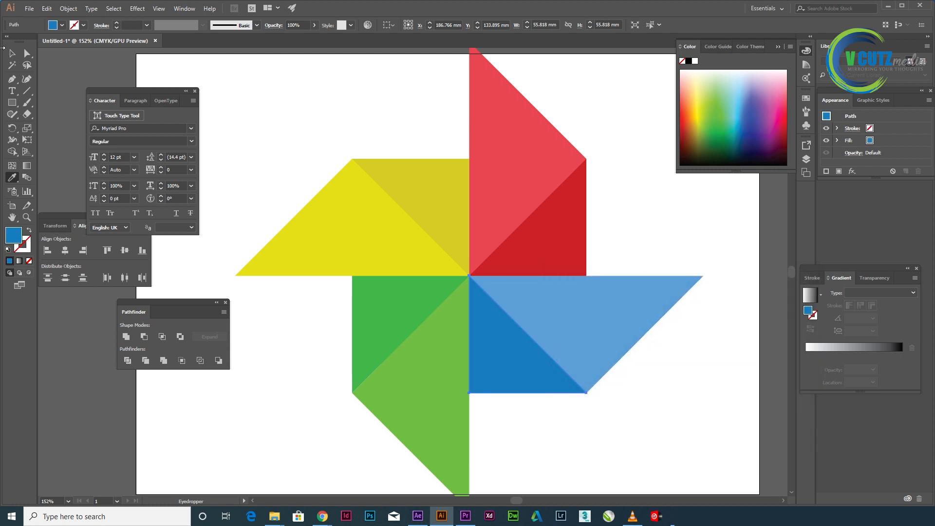
click(13, 53)
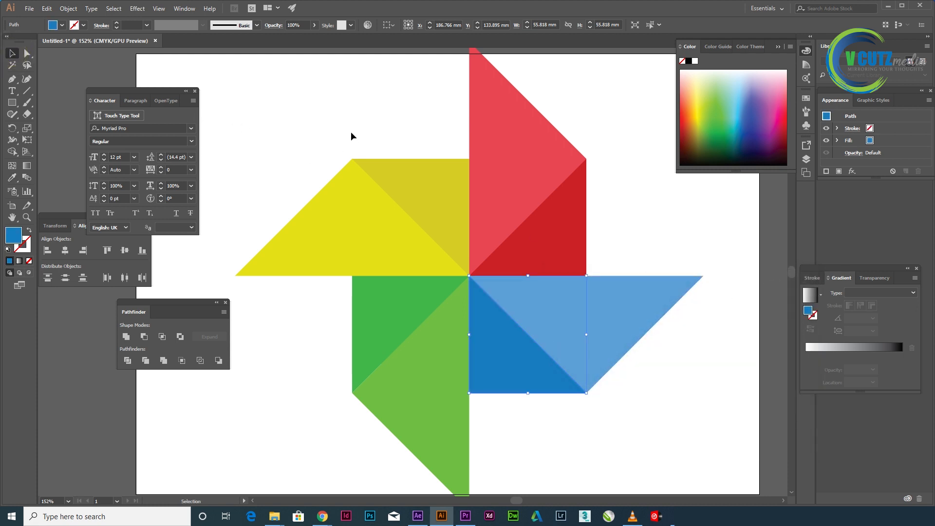
click(336, 118)
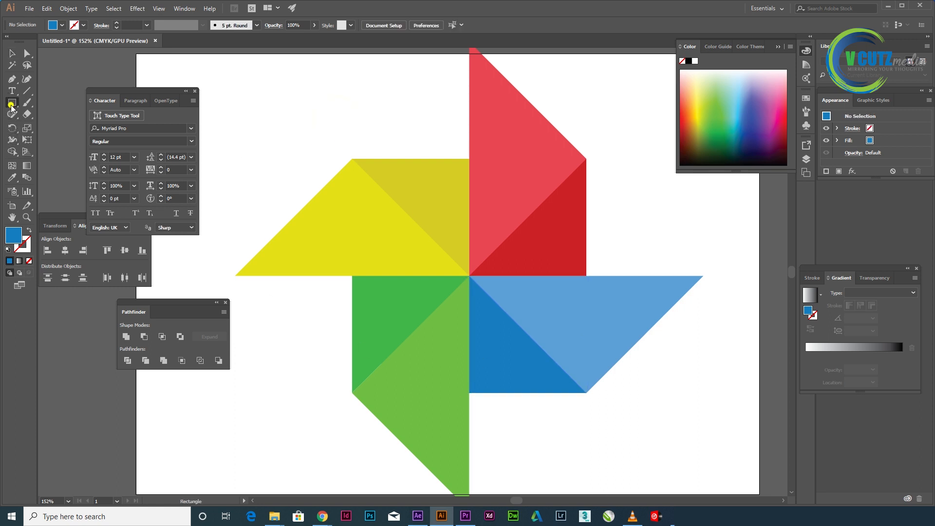
Draw a four-pointed star about 12 mm wide in the empty area above the yellow blade.
drag(12, 102, 53, 149)
drag(260, 163, 276, 165)
key(Down)
key(Down)
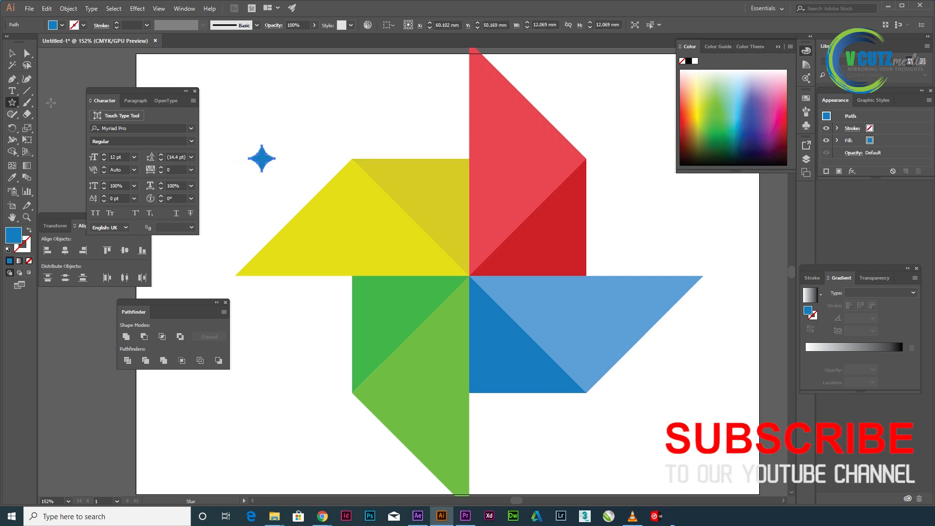
Change the four-pointed star's fill to white.
double_click(13, 237)
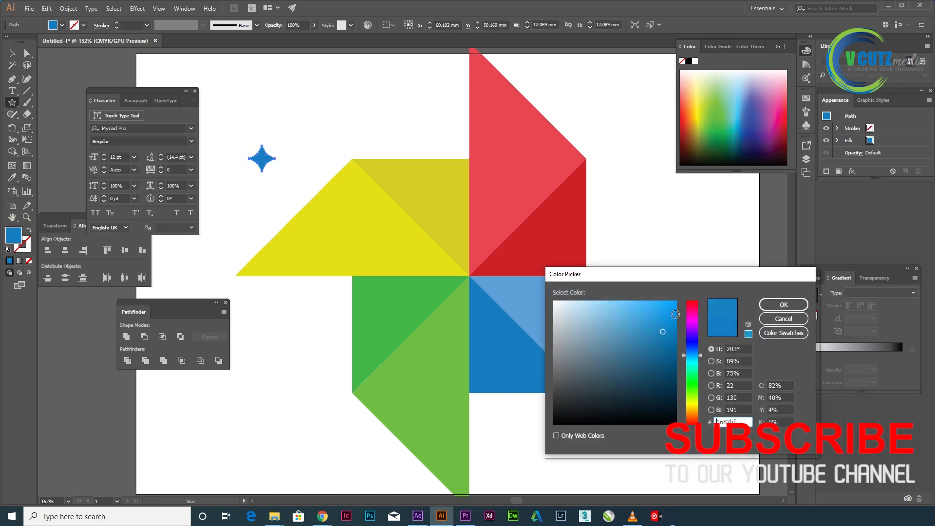
drag(676, 314, 554, 301)
click(784, 304)
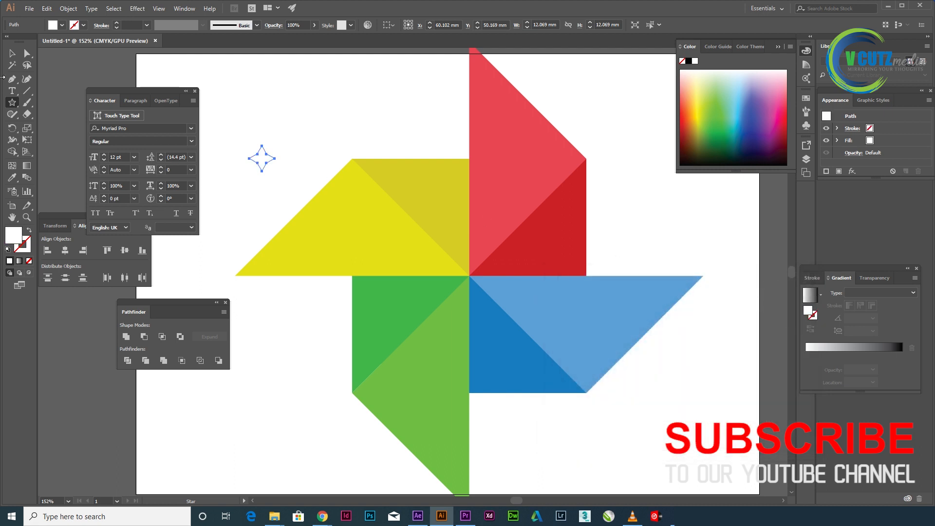
Move the white star onto the centre of the pinwheel where the four blades meet.
click(12, 54)
click(280, 98)
drag(262, 156, 470, 282)
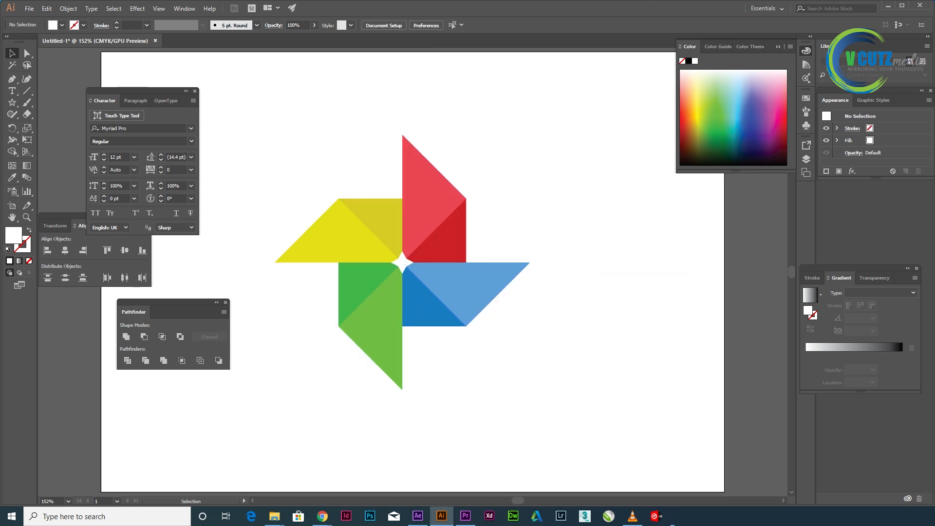
Dock the Character panel below Appearance and close the floating Align and Pathfinder panels.
scroll(533, 387, down, 2)
scroll(522, 388, up, 2)
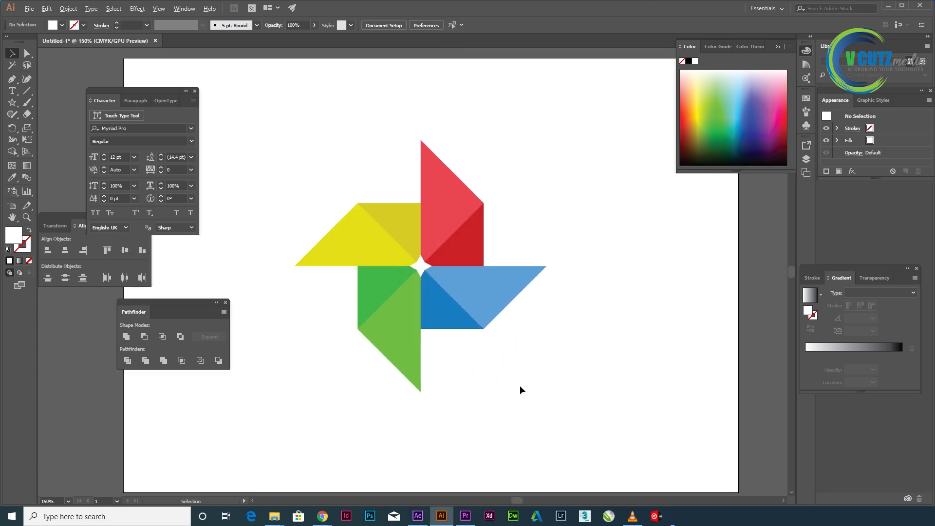
scroll(515, 387, down, 1)
drag(476, 395, 471, 367)
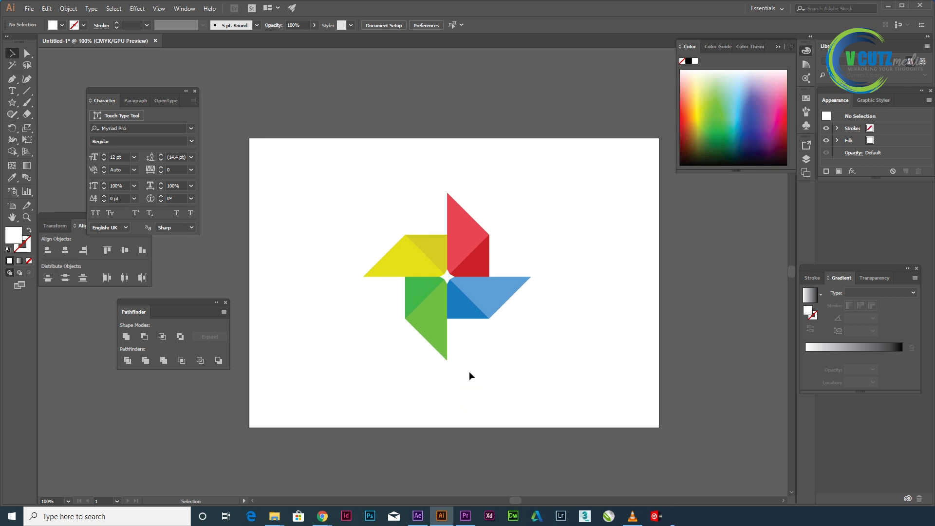
drag(145, 90, 867, 180)
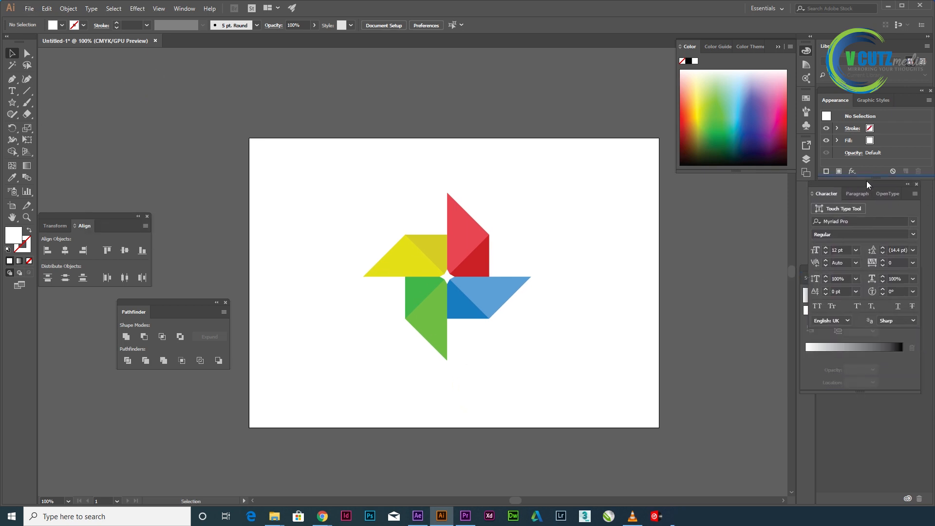
click(146, 218)
click(226, 303)
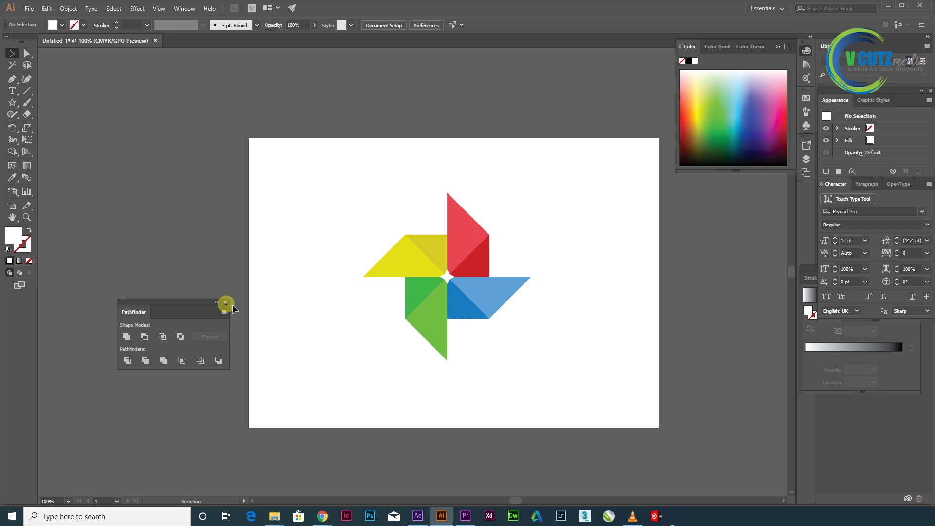
Draw a 297 × 210 mm rectangle covering the whole artboard.
scroll(320, 316, up, 1)
drag(436, 272, 280, 280)
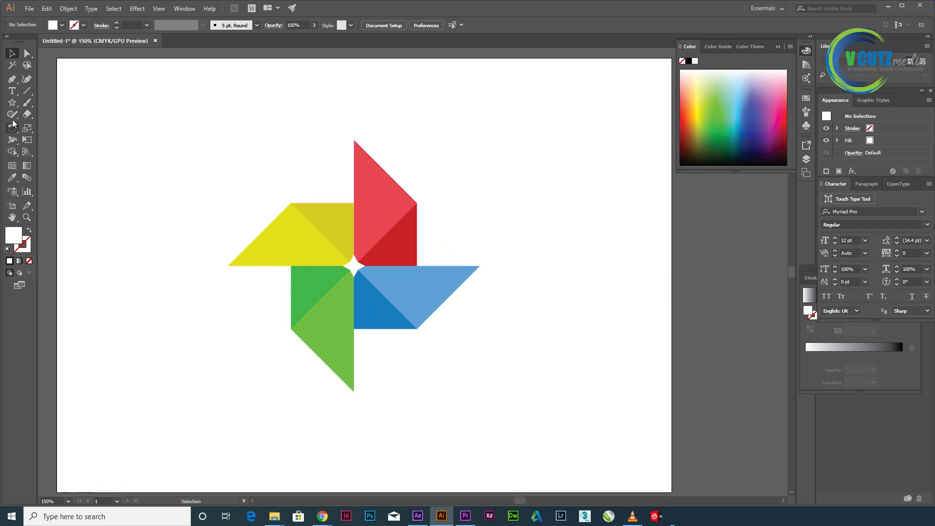
drag(14, 104, 54, 100)
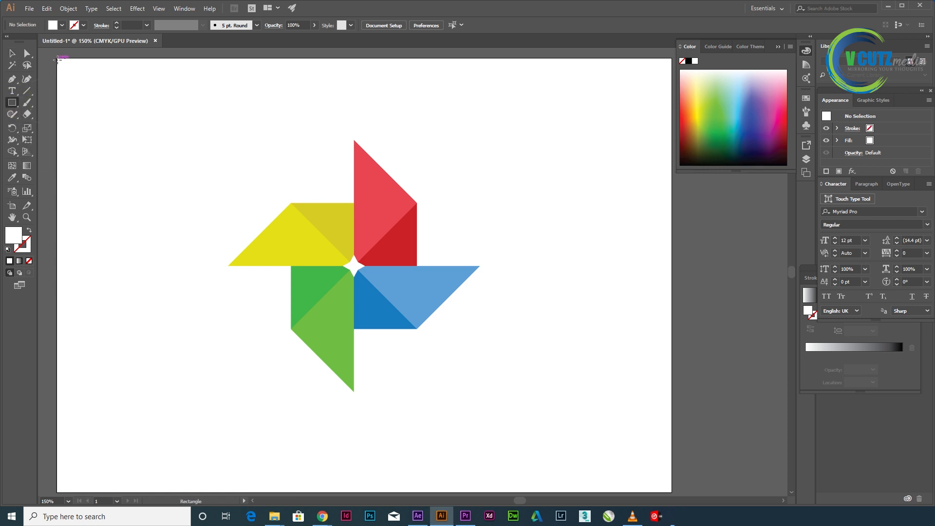
drag(57, 59, 673, 388)
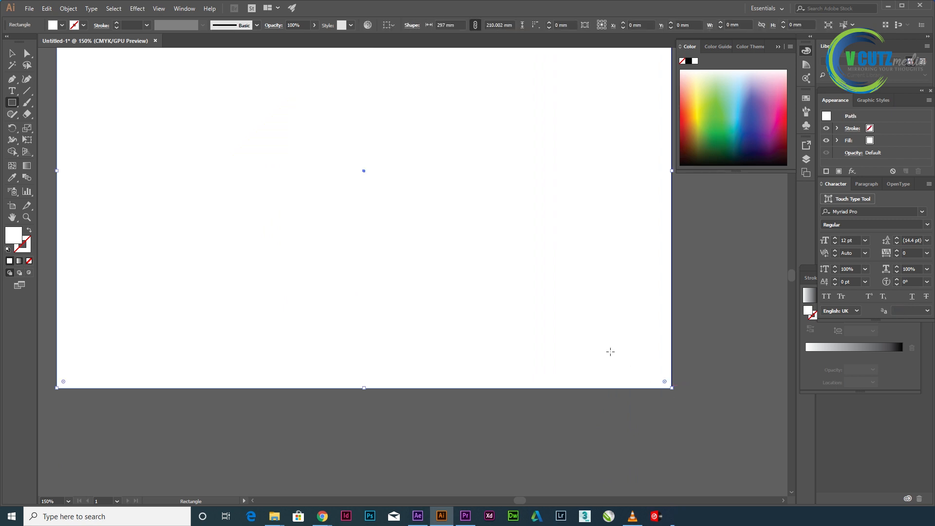
drag(453, 295, 453, 390)
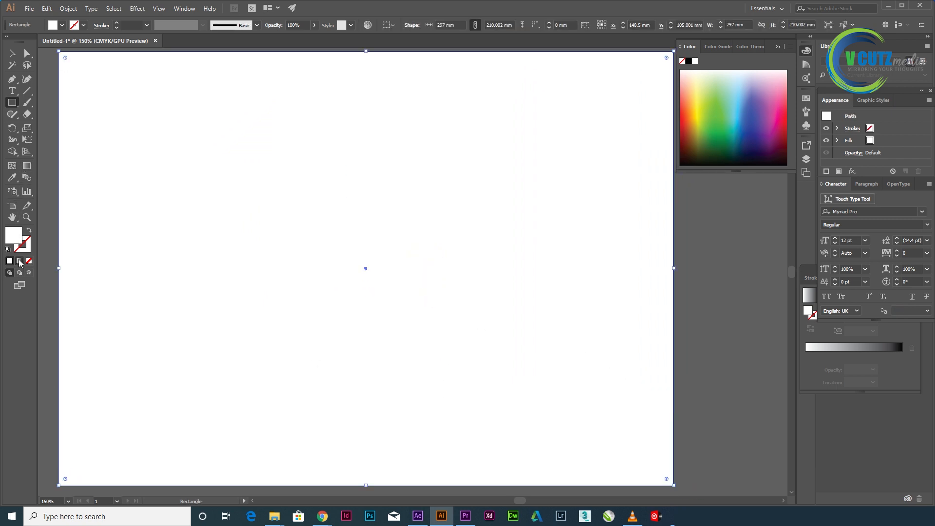
Fill the artboard-sized rectangle with a radial gradient from white to a grey of 54.12% black.
click(19, 262)
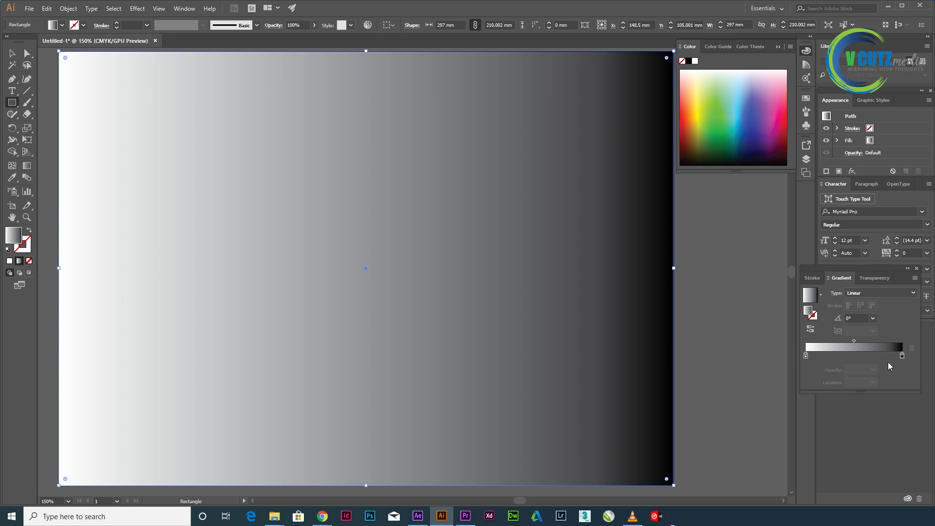
click(902, 356)
double_click(902, 356)
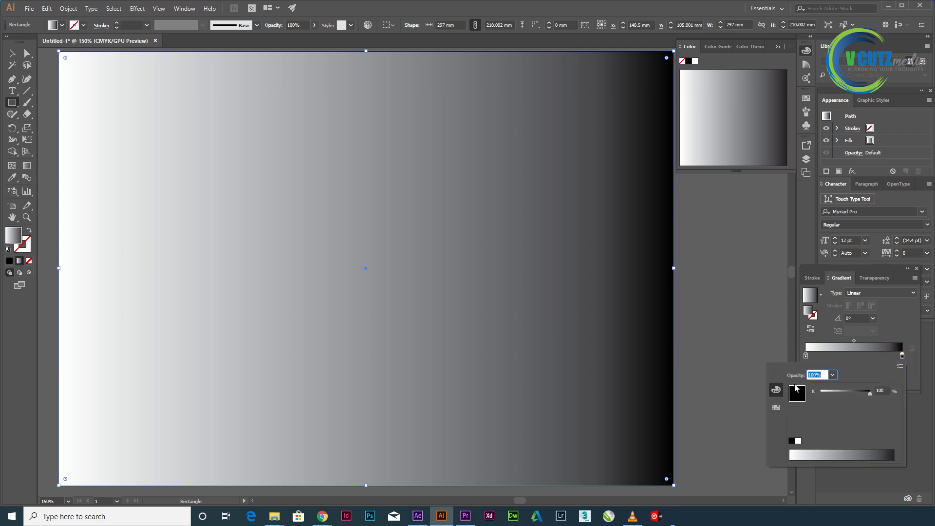
click(848, 451)
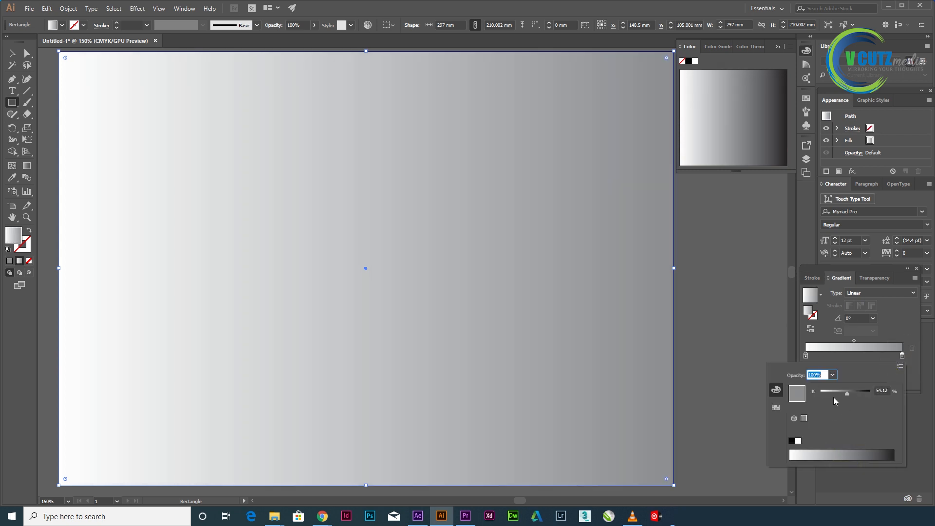
click(872, 293)
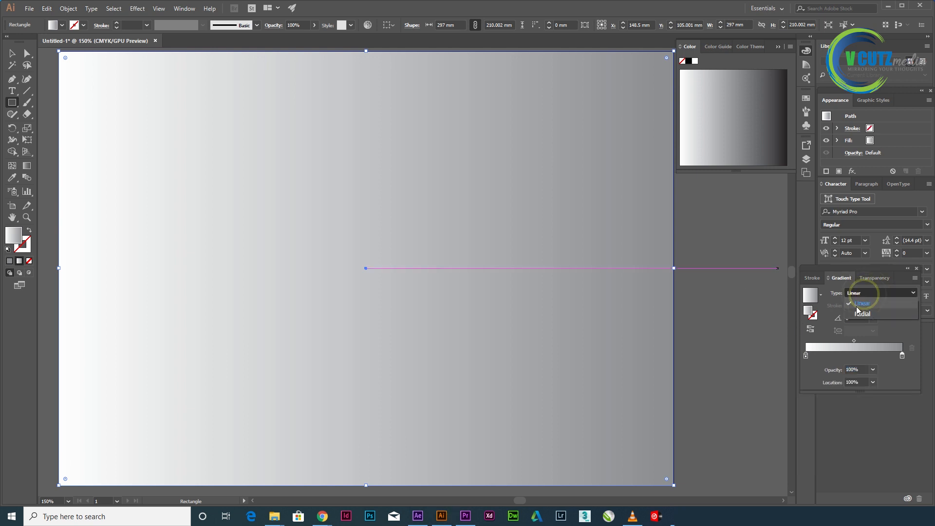
click(858, 315)
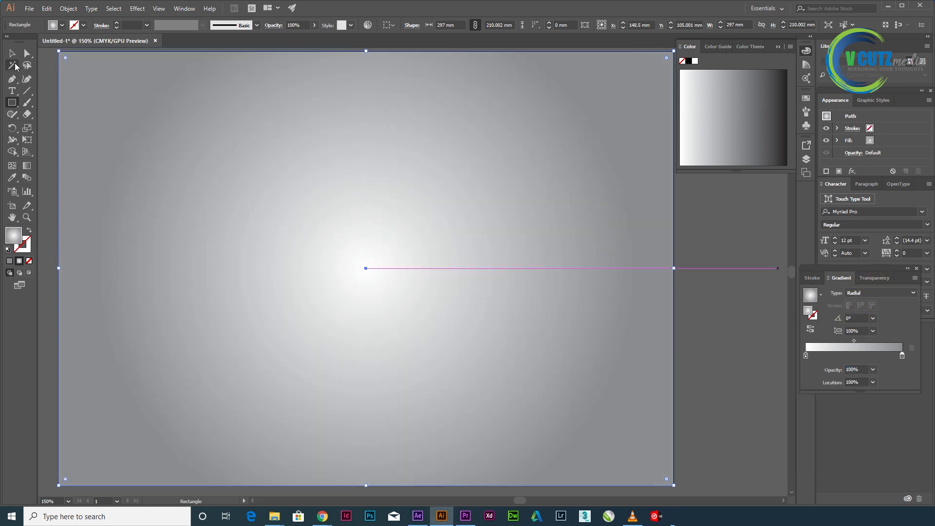
Send the gradient rectangle to the back, behind the pinwheel.
click(12, 53)
right_click(209, 101)
mouse_move(257, 258)
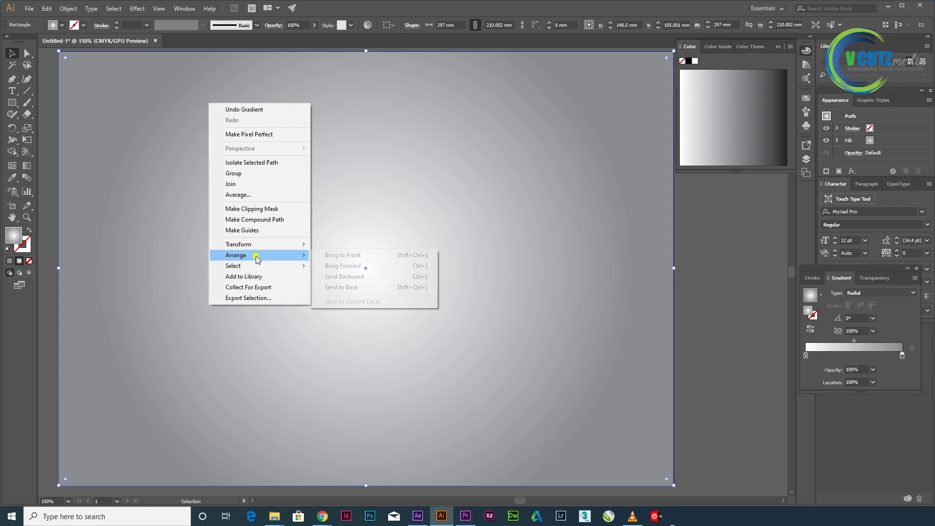
click(384, 287)
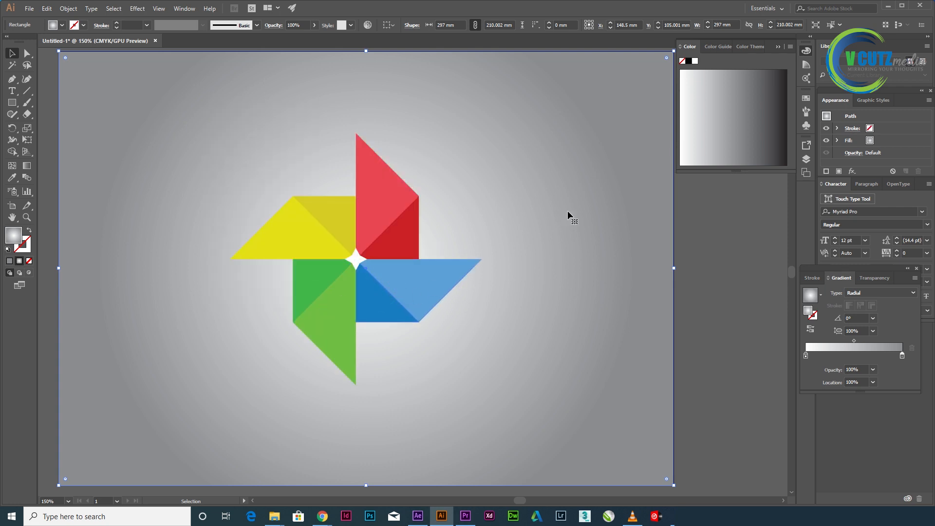
Enlarge the background's radial gradient so its outer radius extends slightly past the artboard's right edge, and deselect the rectangle.
click(26, 165)
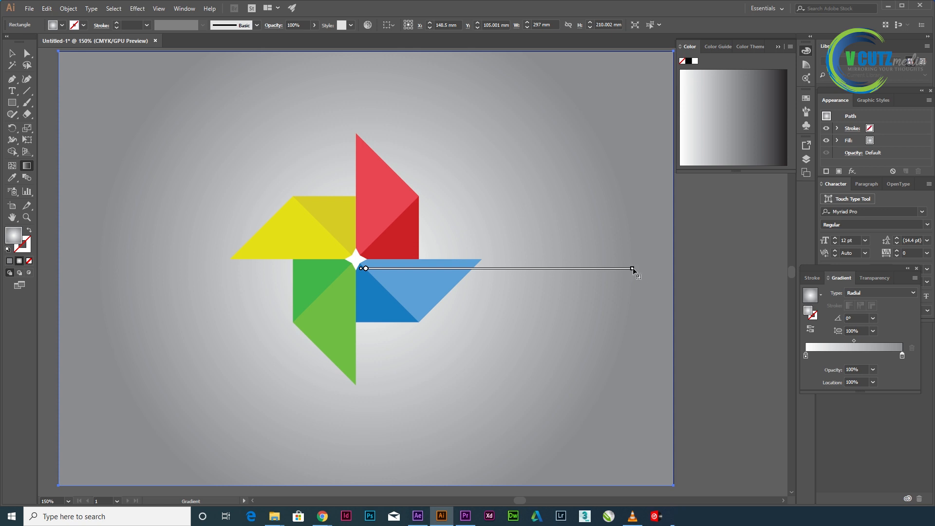
drag(644, 268, 707, 267)
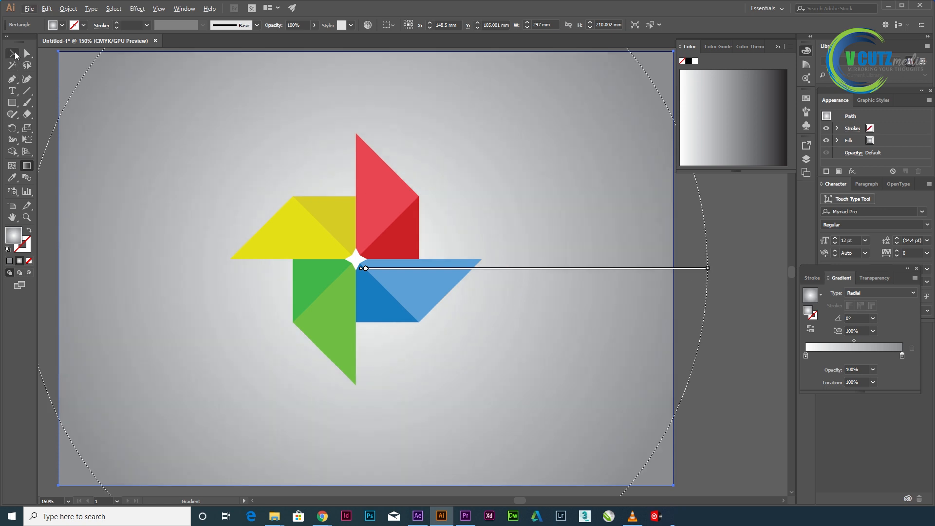
click(13, 53)
click(680, 284)
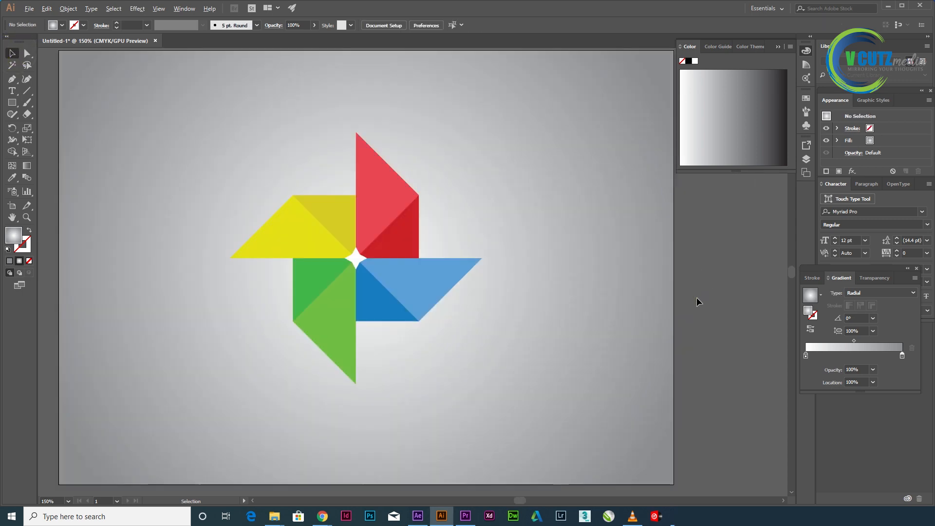
key(space)
mouse_move(522, 322)
mouse_down()
mouse_move(552, 322)
mouse_move(523, 324)
mouse_up()
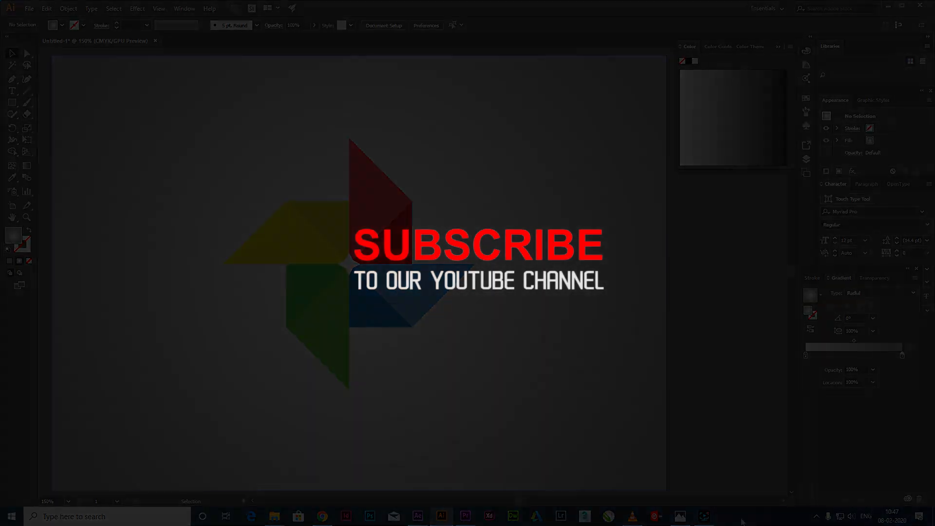